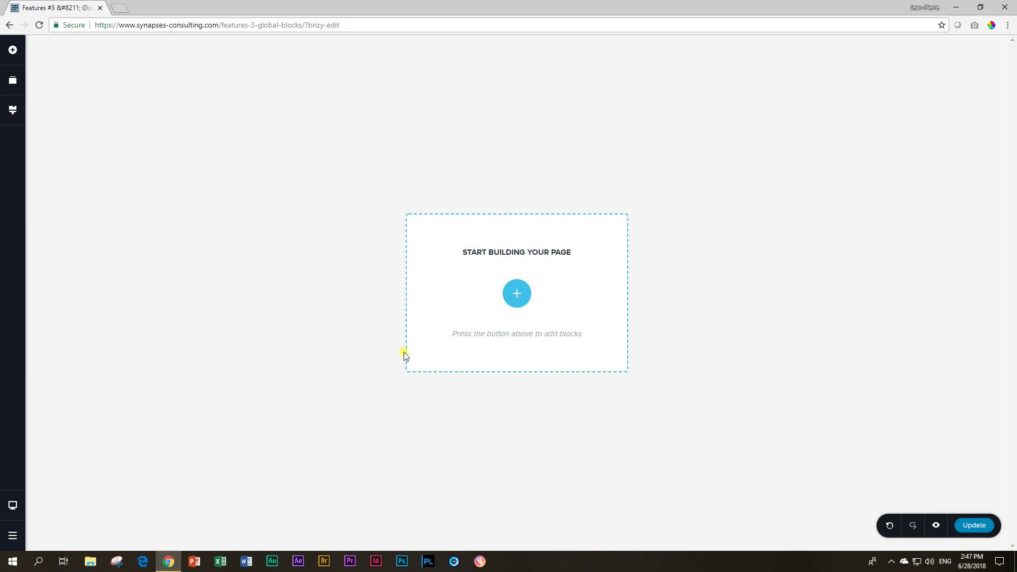
Insert the saved Pattern Making block from the library, then delete it.
{"action": "left_click", "coordinate": [512, 299]}
{"action": "left_click", "coordinate": [529, 127]}
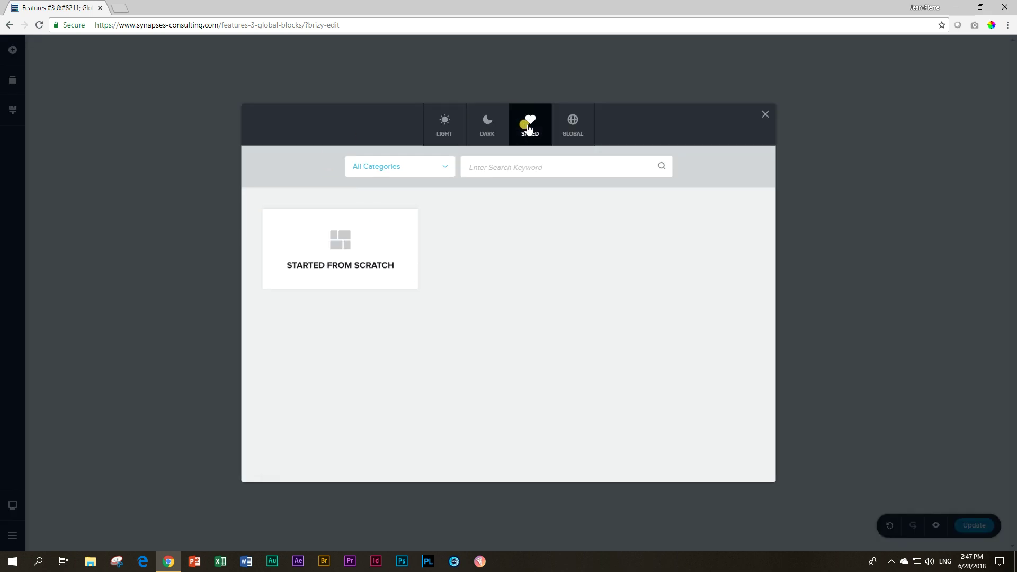
{"action": "left_click", "coordinate": [340, 246]}
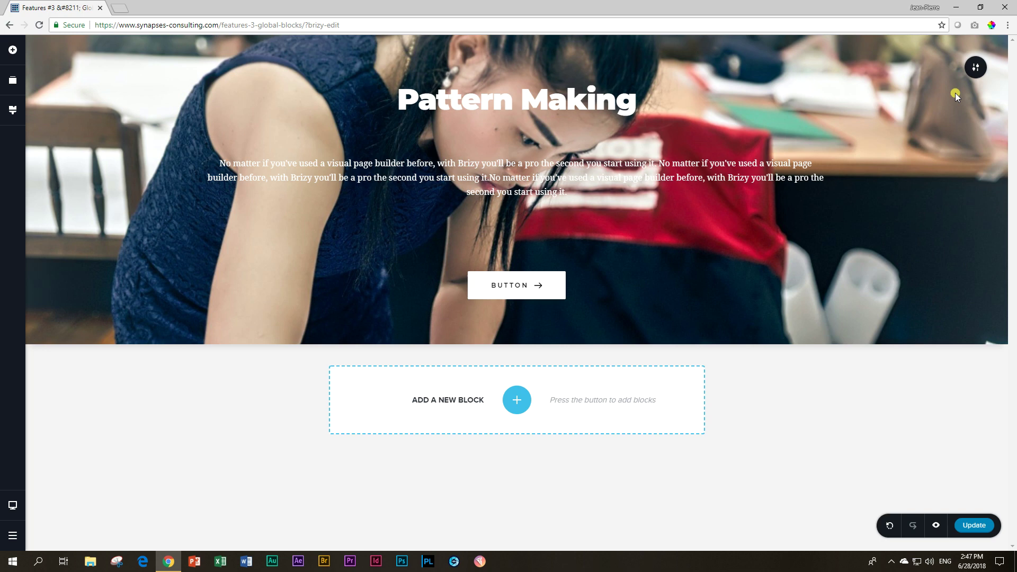
{"action": "left_click", "coordinate": [972, 68]}
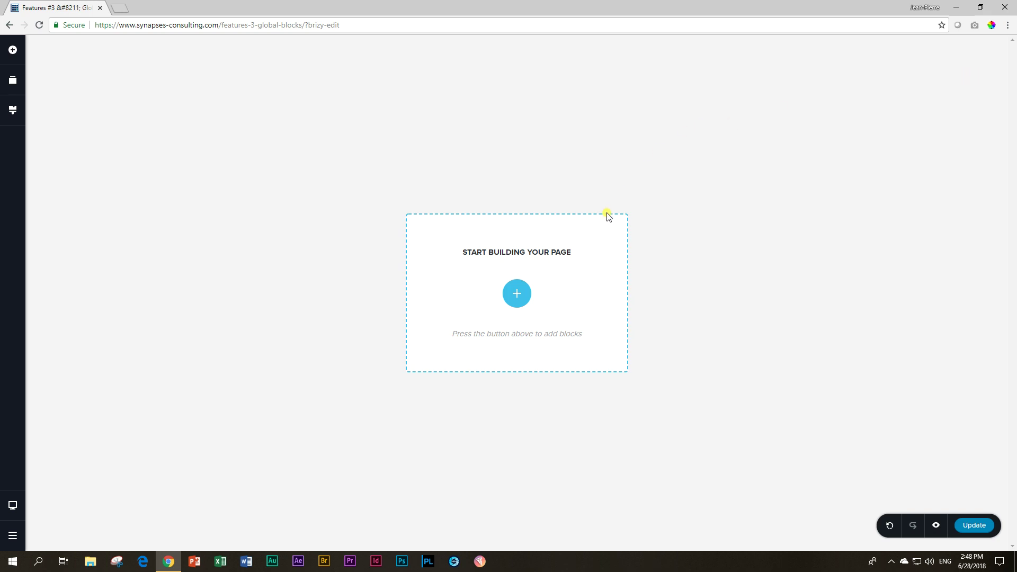
Add a blank two-column block and remove its row, leaving an empty section.
{"action": "left_click", "coordinate": [527, 295]}
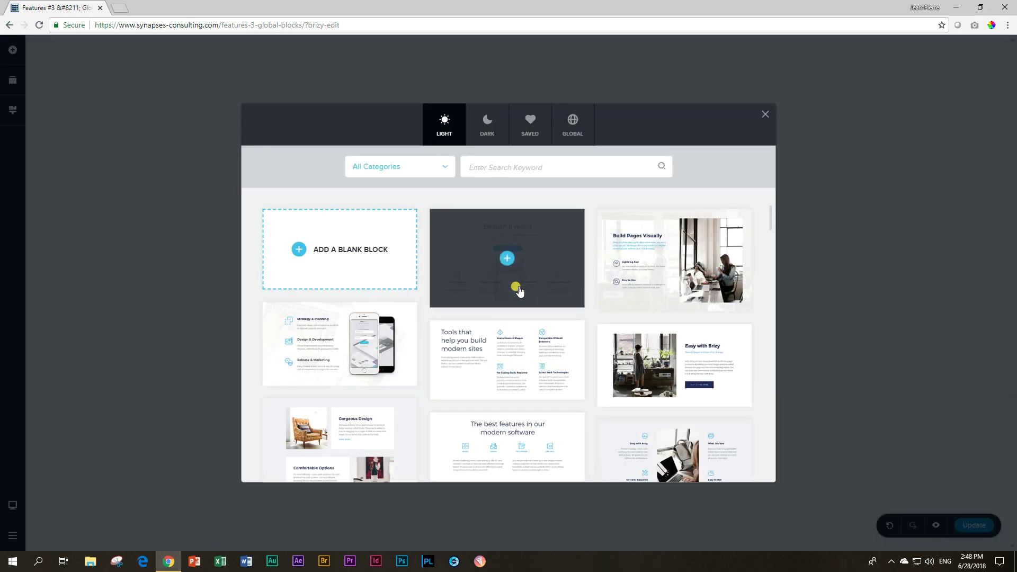
{"action": "left_click", "coordinate": [336, 261]}
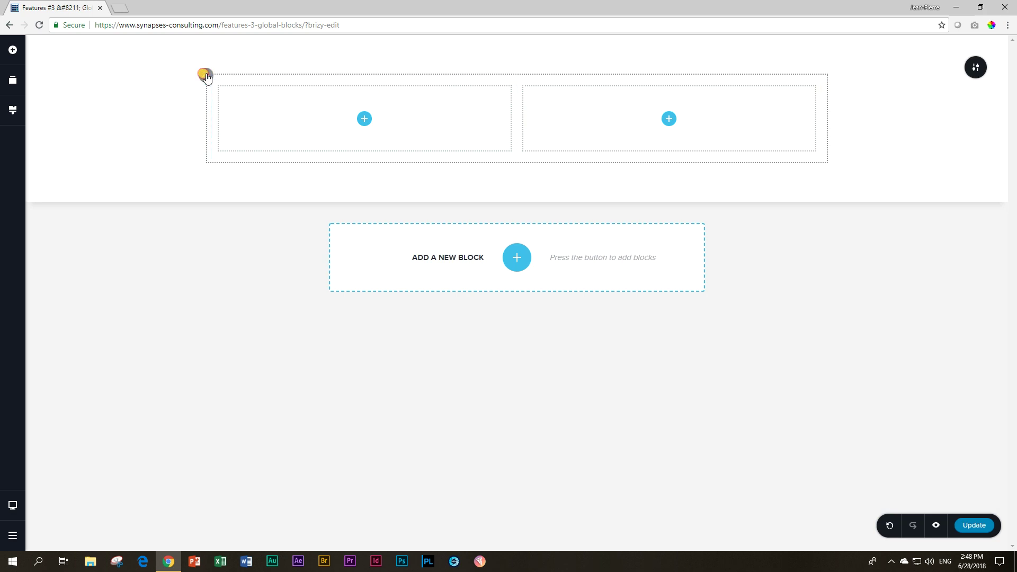
{"action": "left_click", "coordinate": [206, 74]}
{"action": "left_click", "coordinate": [252, 53]}
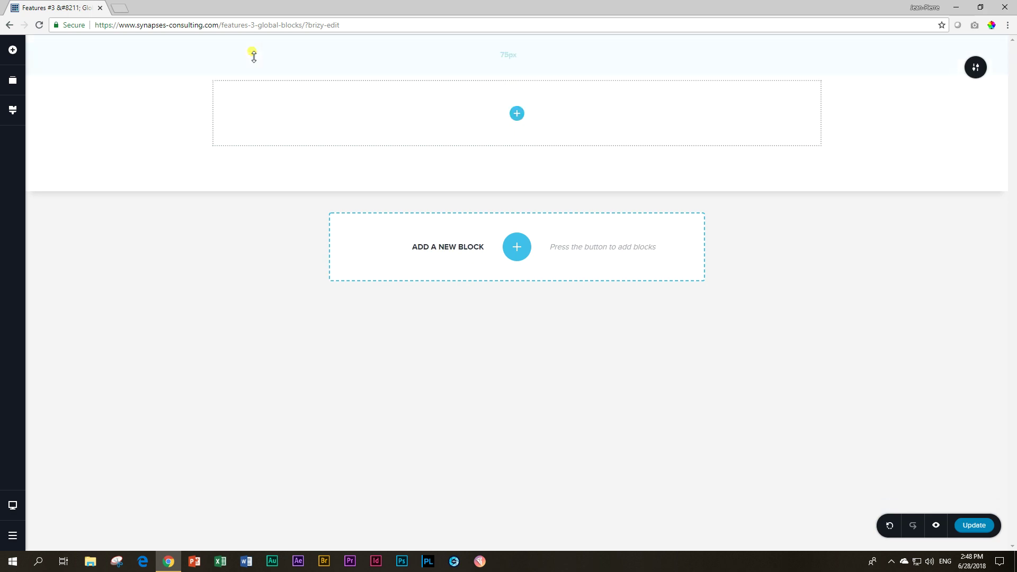
Add two side-by-side columns, set the section Width to Full, and drop an Image into the left column.
{"action": "left_click", "coordinate": [12, 50]}
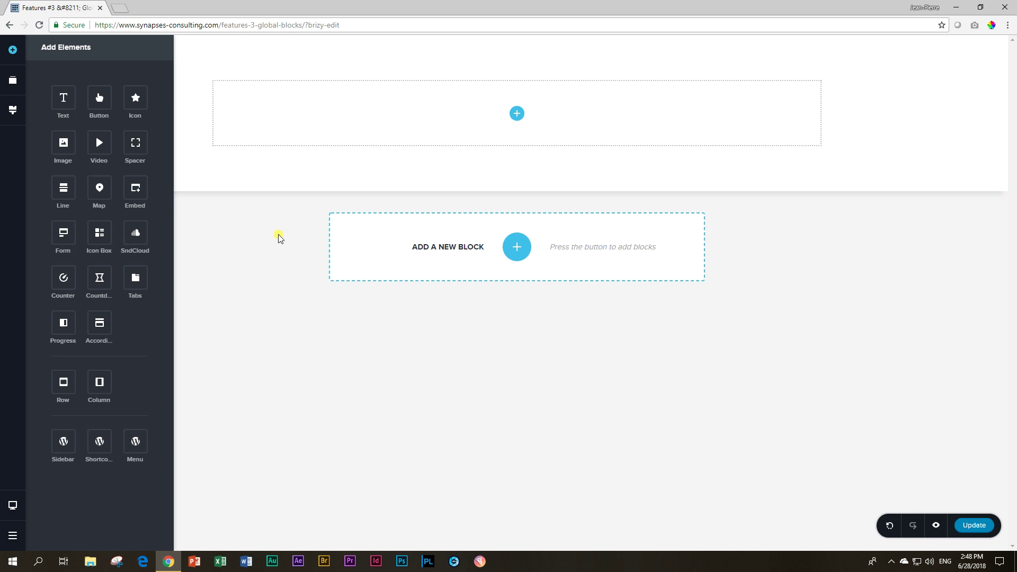
{"action": "left_click_drag", "start_coordinate": [93, 382], "coordinate": [515, 111]}
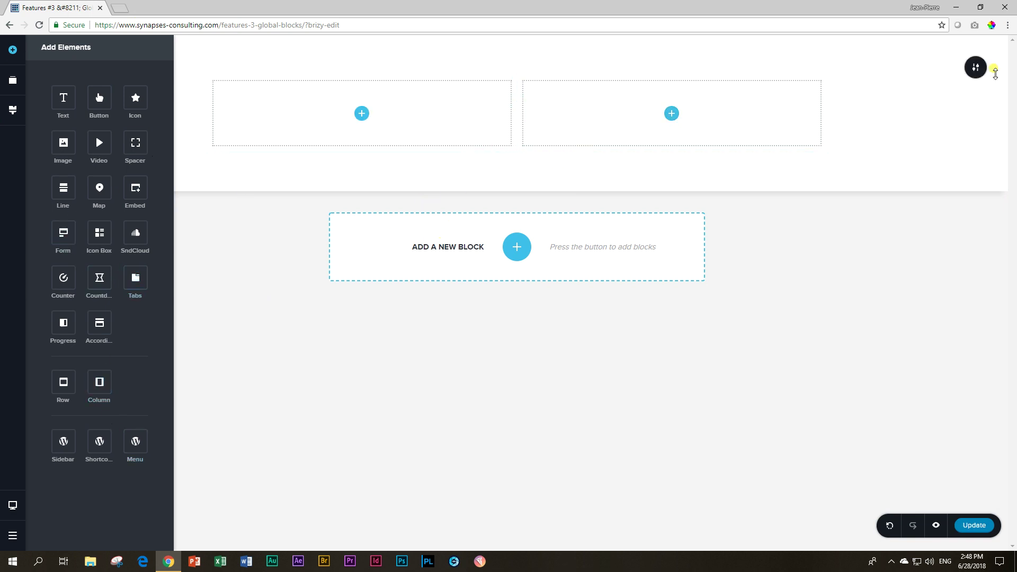
{"action": "left_click", "coordinate": [975, 79]}
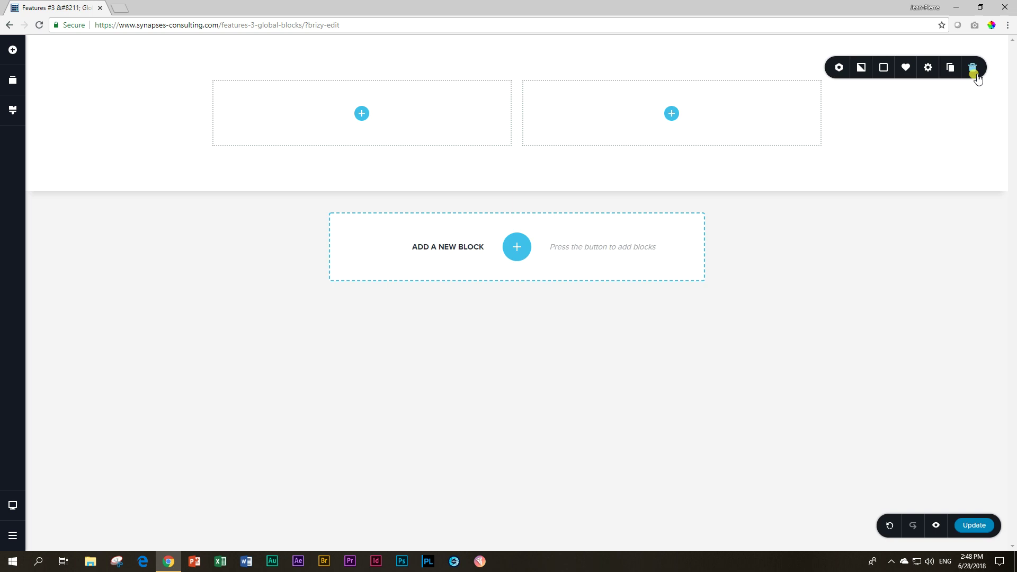
{"action": "left_click", "coordinate": [928, 70]}
{"action": "left_click", "coordinate": [946, 102]}
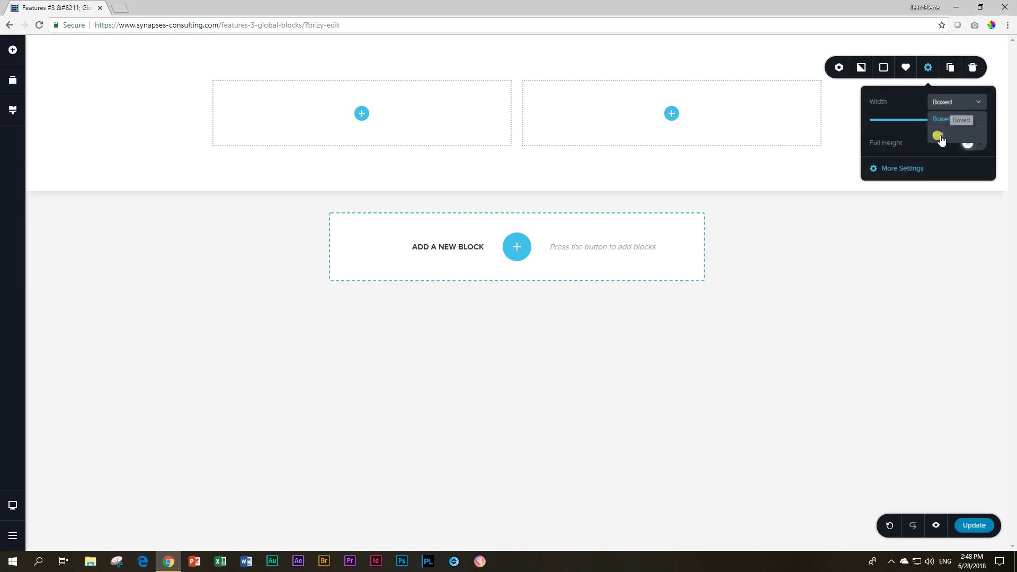
{"action": "left_click", "coordinate": [942, 122]}
{"action": "left_click", "coordinate": [817, 170]}
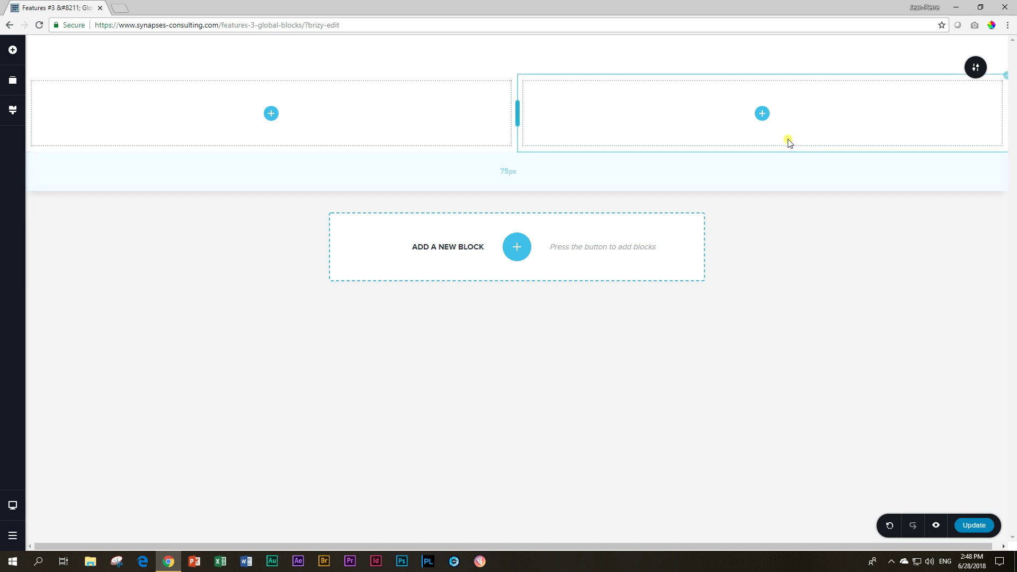
{"action": "left_click", "coordinate": [10, 50]}
{"action": "left_click_drag", "start_coordinate": [59, 141], "coordinate": [266, 115]}
Set the image placeholder to the yellow NATIVO logo from the Media Library.
{"action": "left_click", "coordinate": [378, 292]}
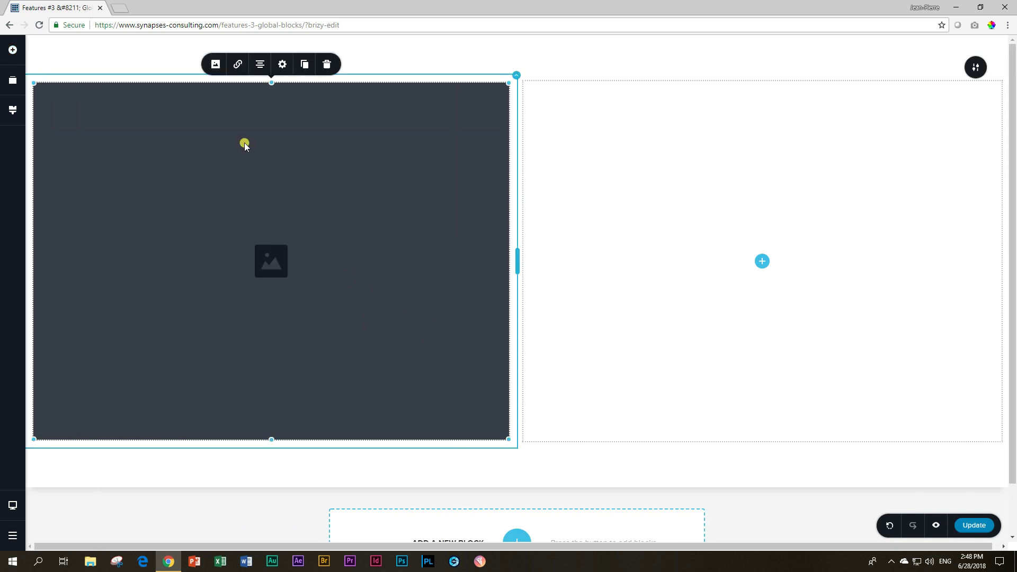
{"action": "left_click", "coordinate": [215, 64]}
{"action": "left_click", "coordinate": [244, 117]}
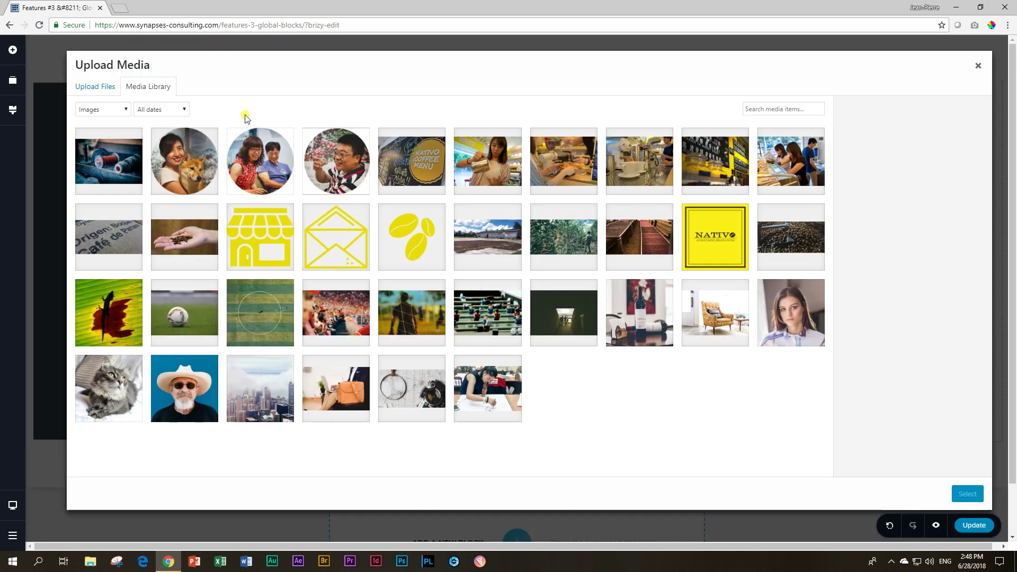
{"action": "left_click", "coordinate": [713, 250]}
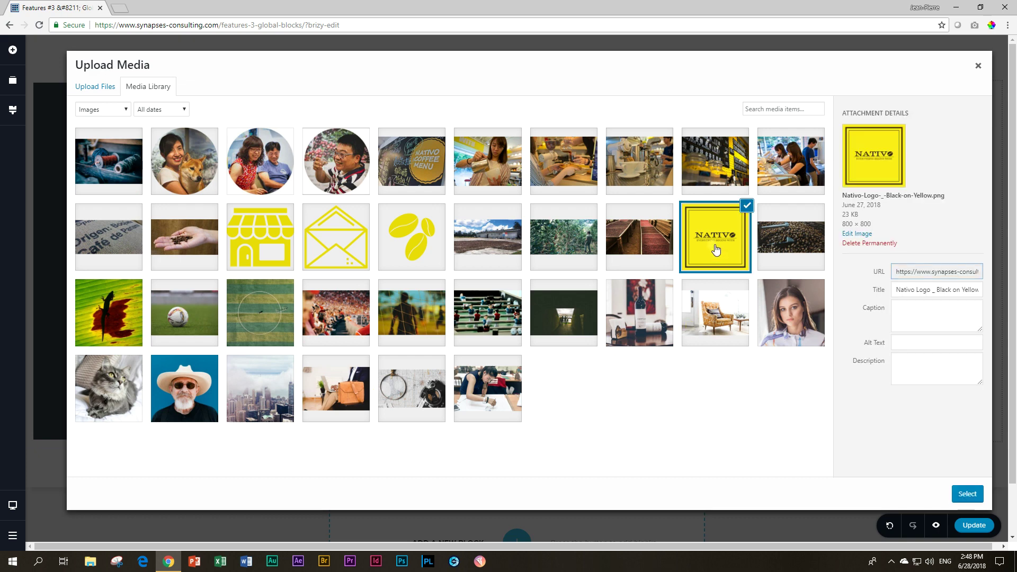
{"action": "left_click", "coordinate": [967, 493]}
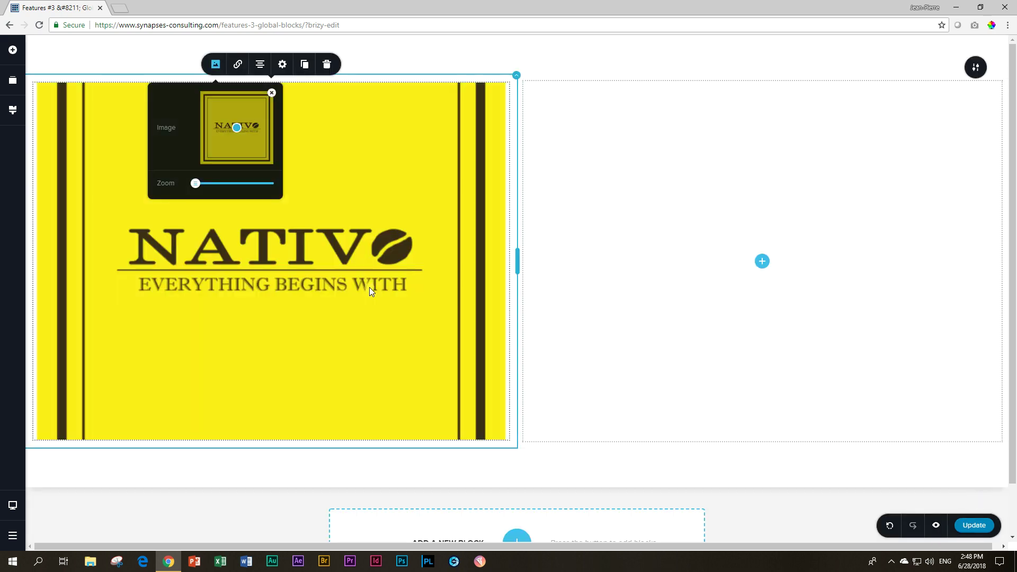
{"action": "left_click", "coordinate": [370, 288]}
Resize the logo into a small square with Height 100% and Size 27%.
{"action": "left_click_drag", "start_coordinate": [507, 439], "coordinate": [408, 291]}
{"action": "left_click_drag", "start_coordinate": [268, 291], "coordinate": [258, 360]}
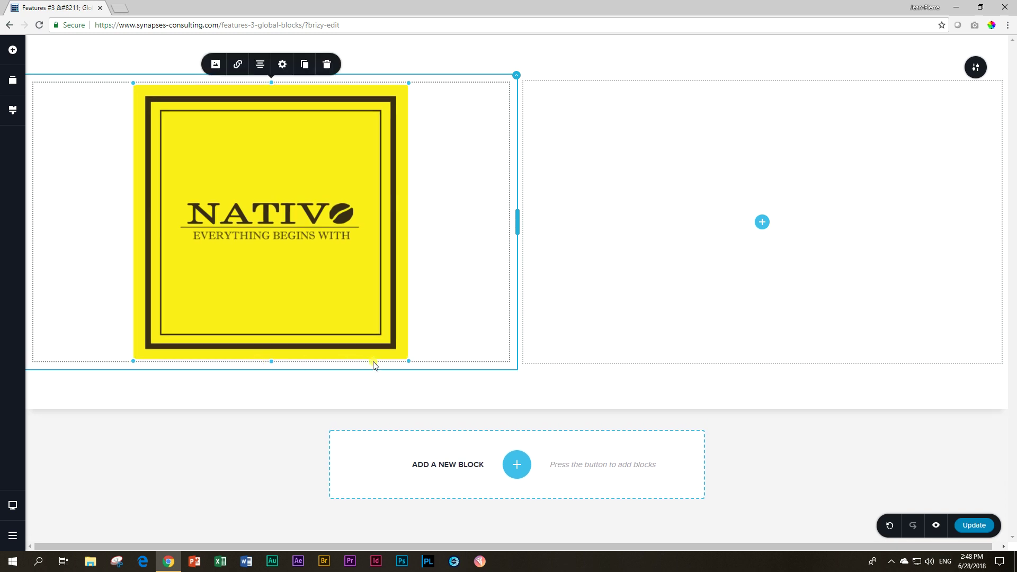
{"action": "left_click", "coordinate": [282, 64]}
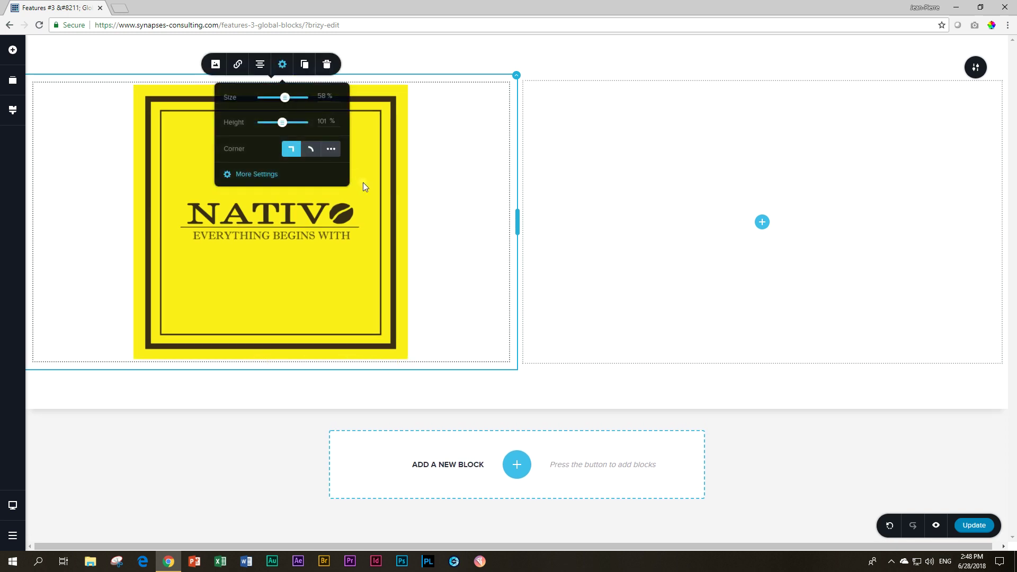
{"action": "double_click", "coordinate": [321, 121]}
{"action": "type", "text": "100"}
{"action": "key", "text": "BackSpace"}
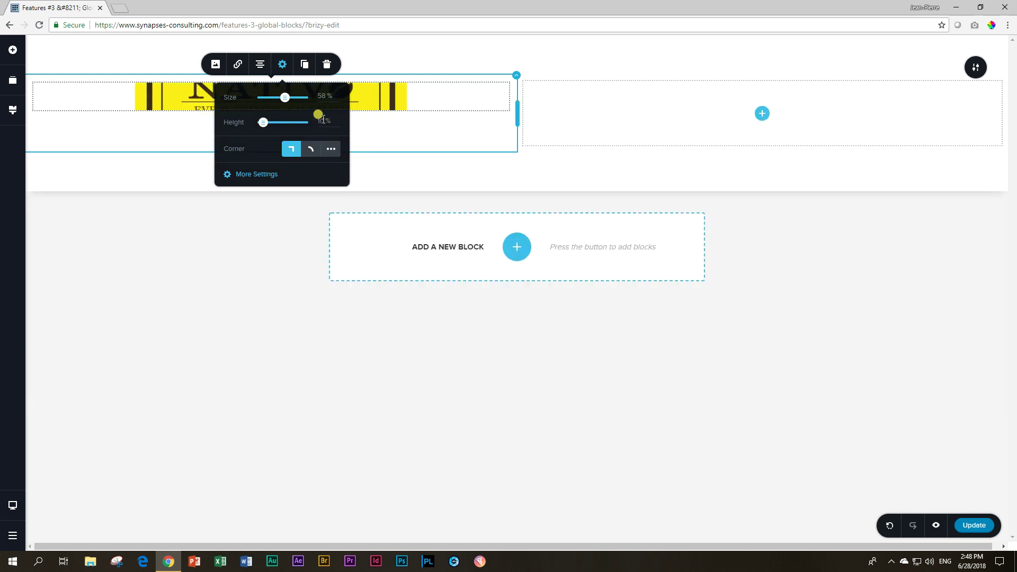
{"action": "type", "text": "0"}
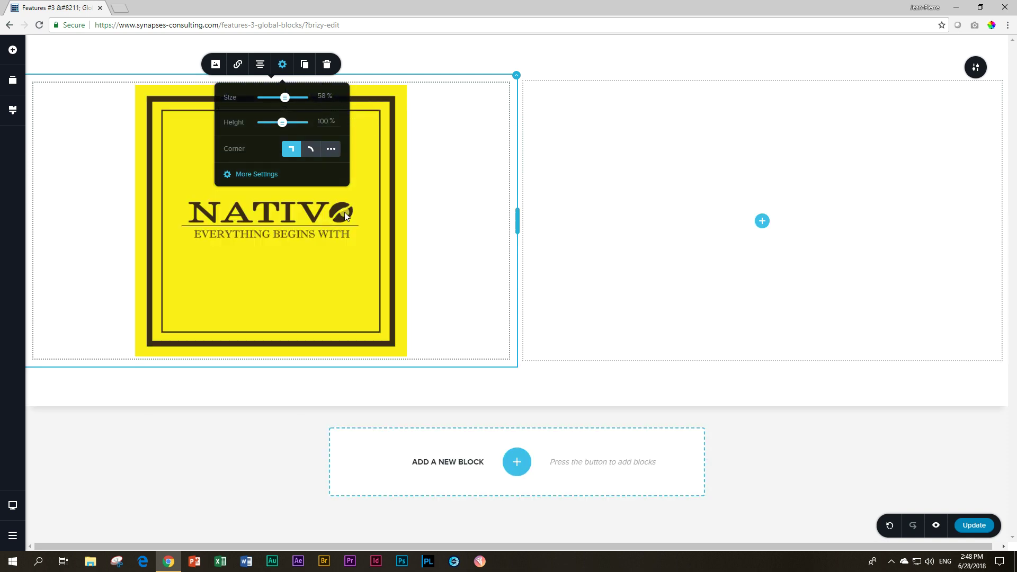
{"action": "left_click_drag", "start_coordinate": [285, 100], "coordinate": [272, 97]}
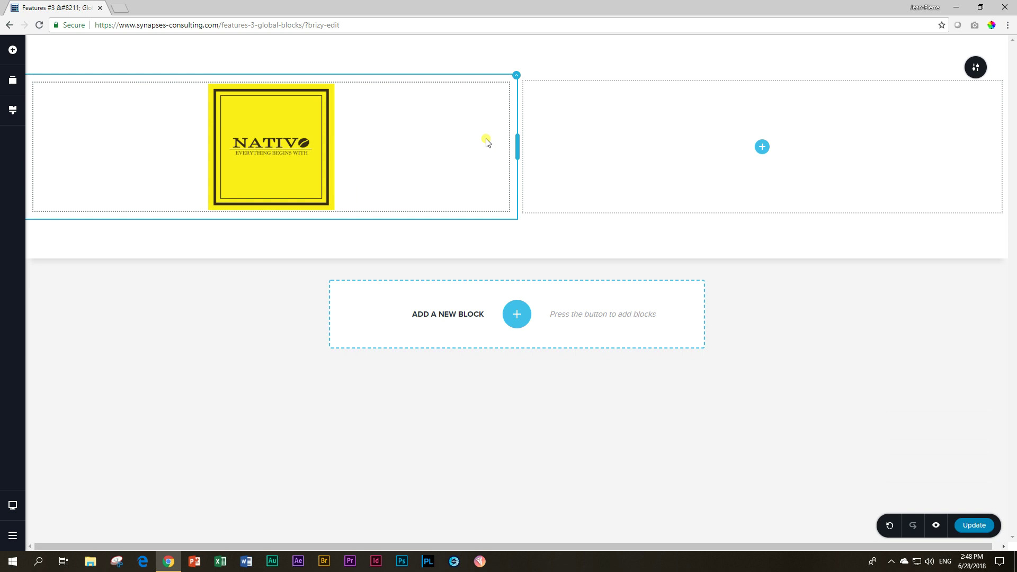
Narrow the left logo column and readjust the logo's Size slider.
{"action": "left_click_drag", "start_coordinate": [516, 147], "coordinate": [267, 122]}
{"action": "left_click", "coordinate": [173, 110]}
{"action": "left_click", "coordinate": [158, 64]}
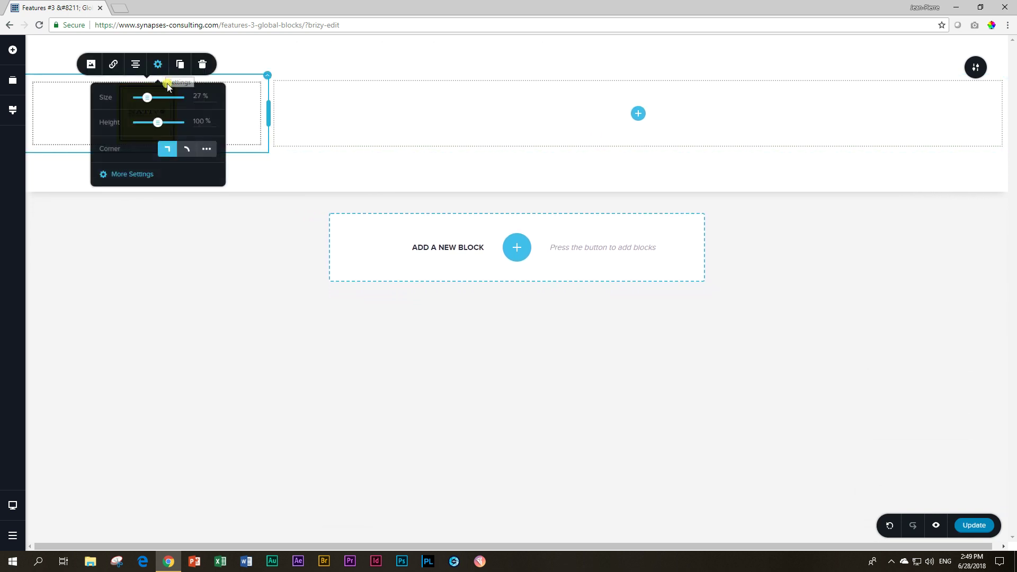
{"action": "mouse_move", "coordinate": [148, 98]}
{"action": "left_mouse_down"}
{"action": "mouse_move", "coordinate": [162, 97]}
{"action": "mouse_move", "coordinate": [150, 98]}
{"action": "left_mouse_up"}
{"action": "left_click", "coordinate": [295, 163]}
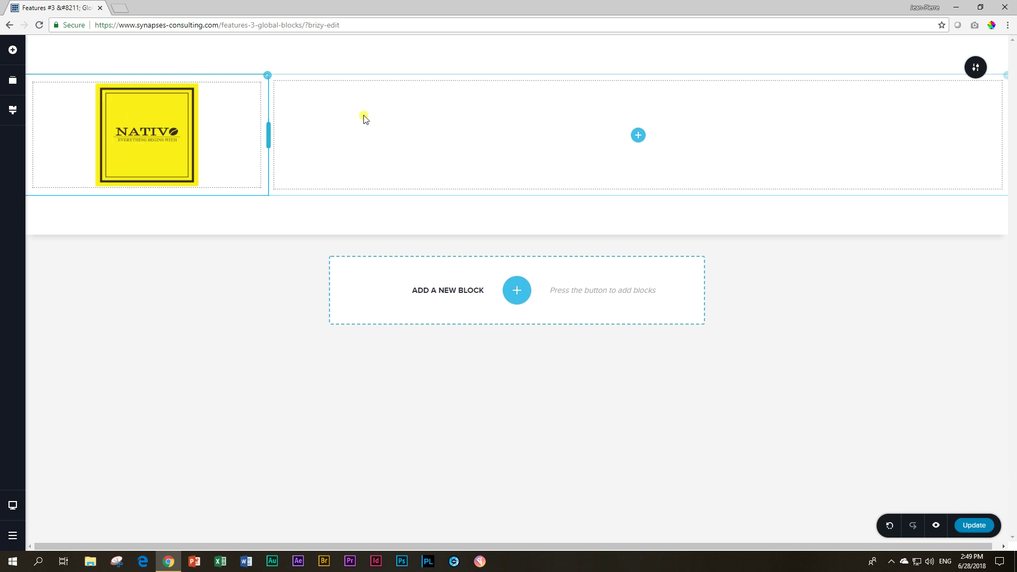
Tint the header section with the light-blue overlay colour swatch.
{"action": "left_click", "coordinate": [976, 65]}
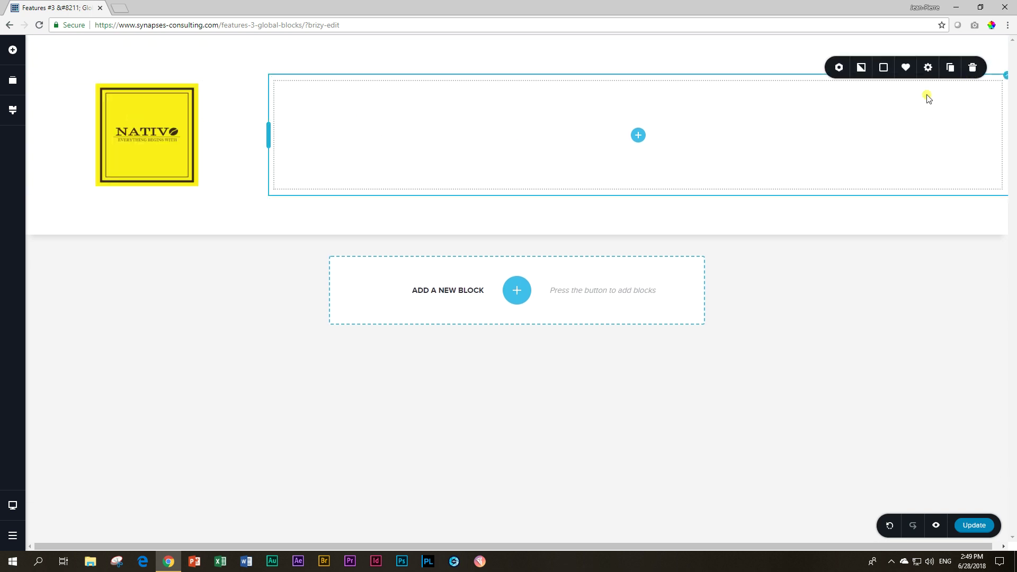
{"action": "left_click", "coordinate": [881, 69]}
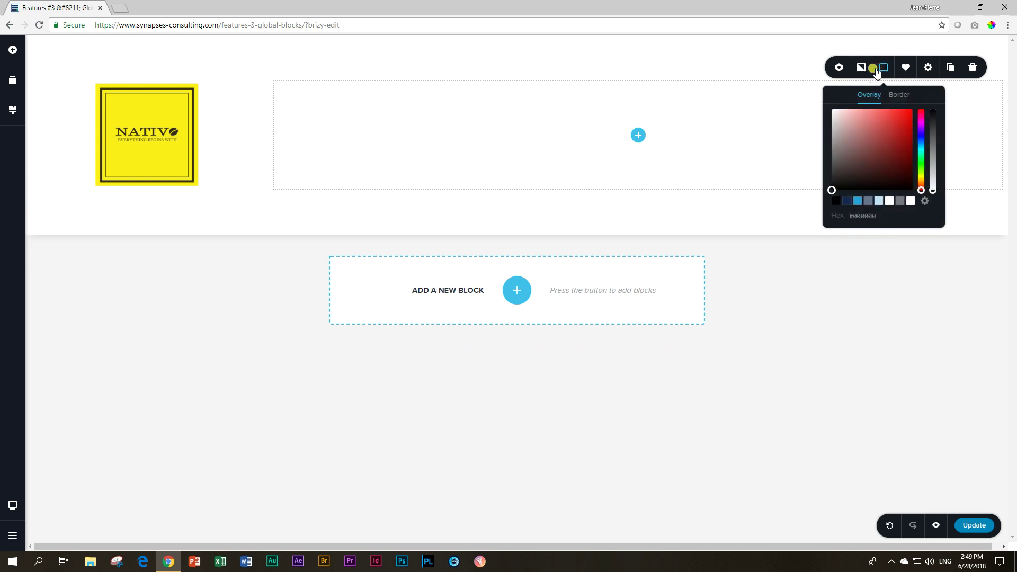
{"action": "left_click", "coordinate": [879, 202]}
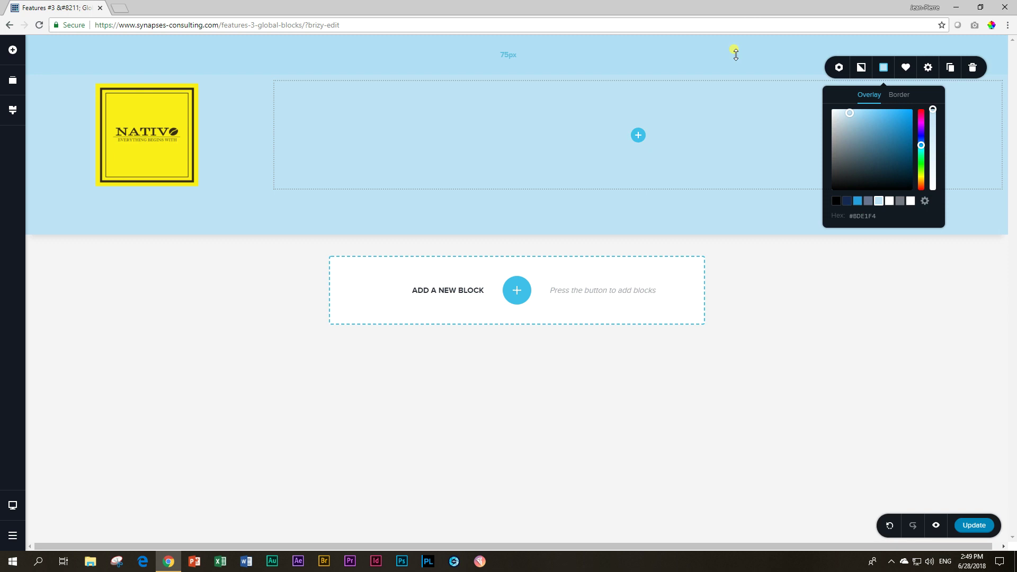
{"action": "left_click", "coordinate": [12, 50]}
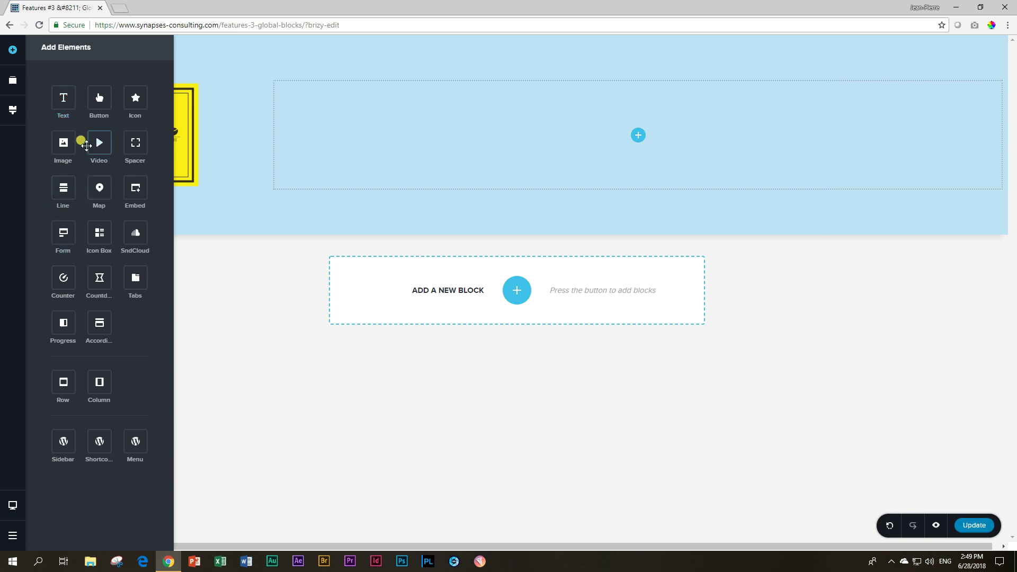
Add a button to the right column, label it ABOUT, and remove its arrow icon.
{"action": "left_click_drag", "start_coordinate": [99, 98], "coordinate": [646, 132]}
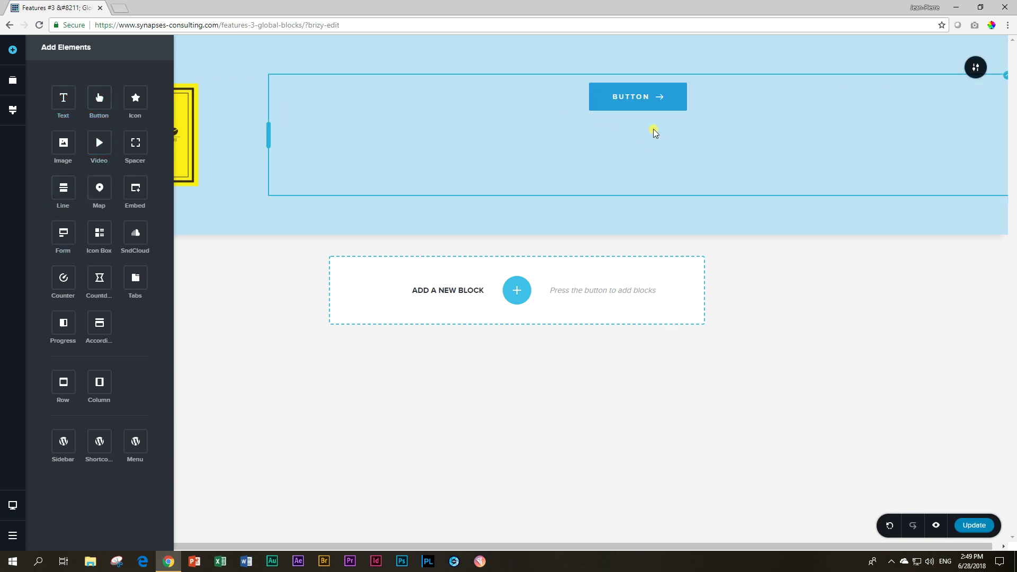
{"action": "left_click", "coordinate": [638, 89]}
{"action": "double_click", "coordinate": [644, 91]}
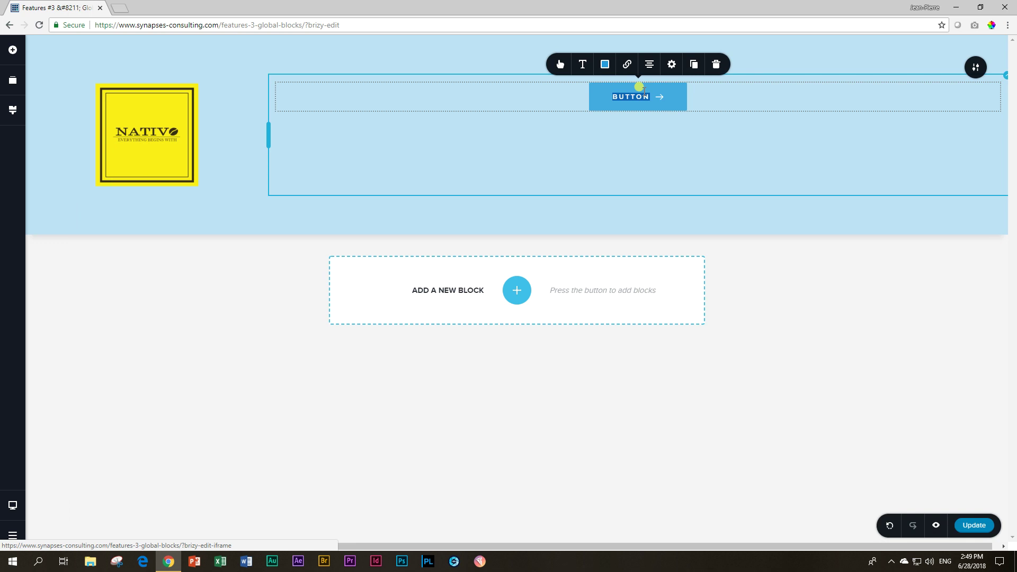
{"action": "type", "text": "ABOUT"}
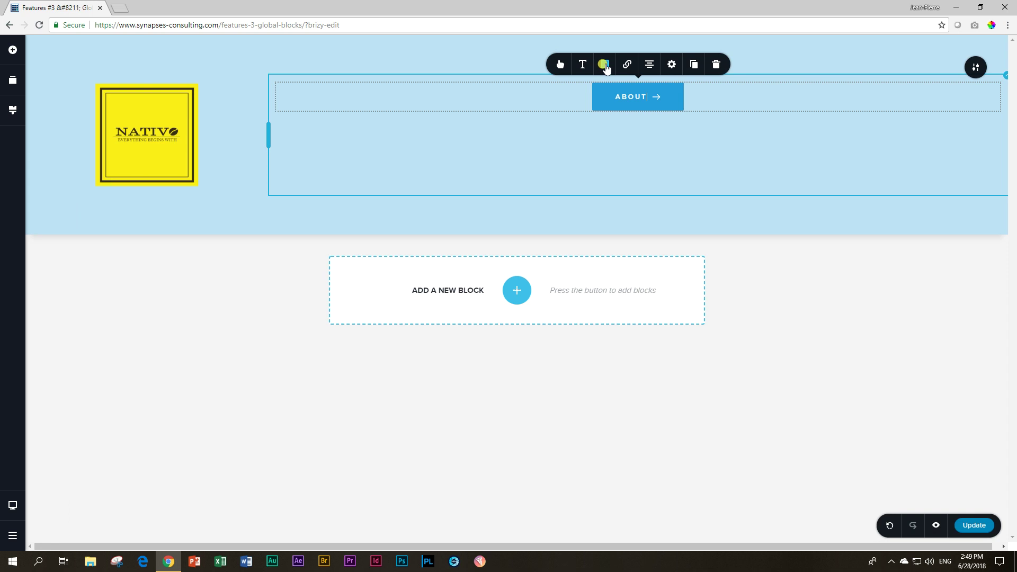
{"action": "left_click", "coordinate": [560, 64]}
{"action": "left_click", "coordinate": [574, 92]}
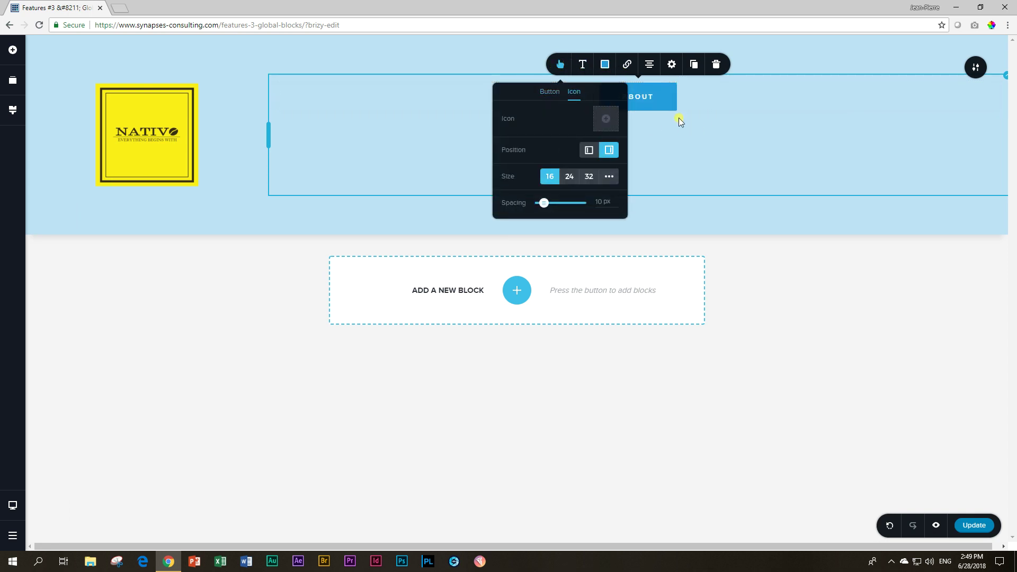
{"action": "left_click", "coordinate": [670, 99]}
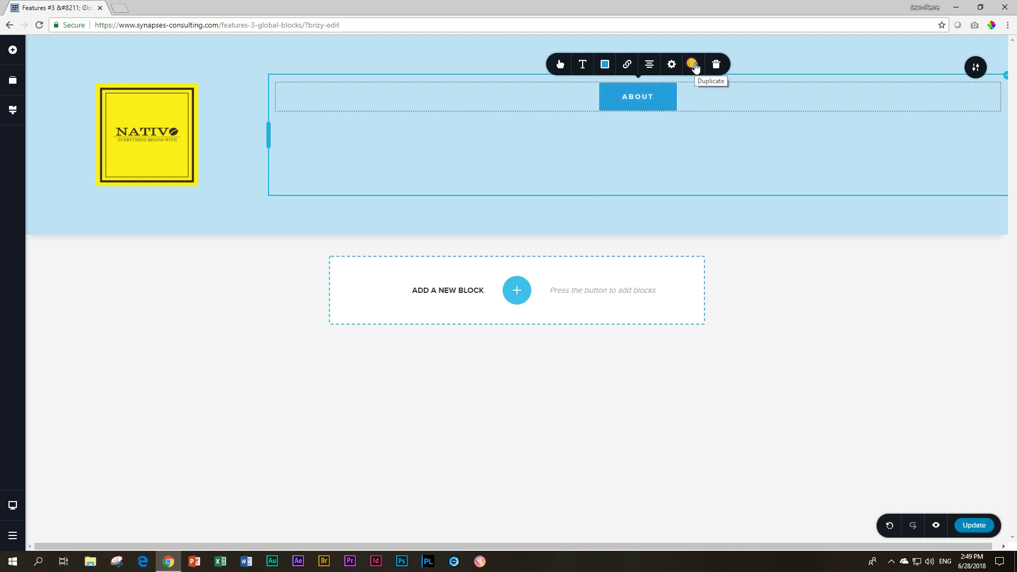
Duplicate the button three times, relabelling the copies SERVICES, NEWS and CONTACT US.
{"action": "left_click", "coordinate": [693, 65]}
{"action": "double_click", "coordinate": [674, 93]}
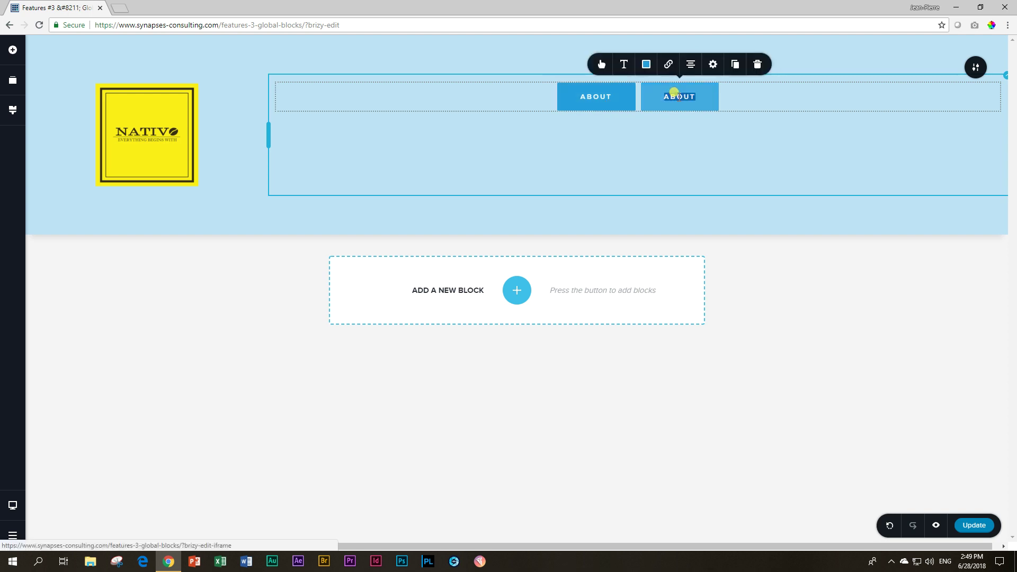
{"action": "type", "text": "SERVICES"}
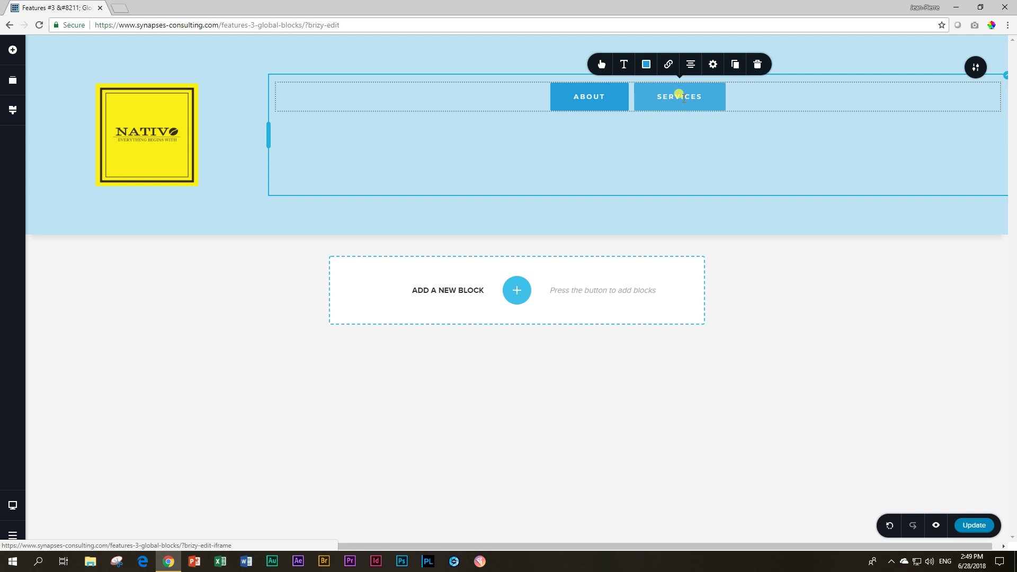
{"action": "left_click", "coordinate": [736, 64]}
{"action": "double_click", "coordinate": [721, 97]}
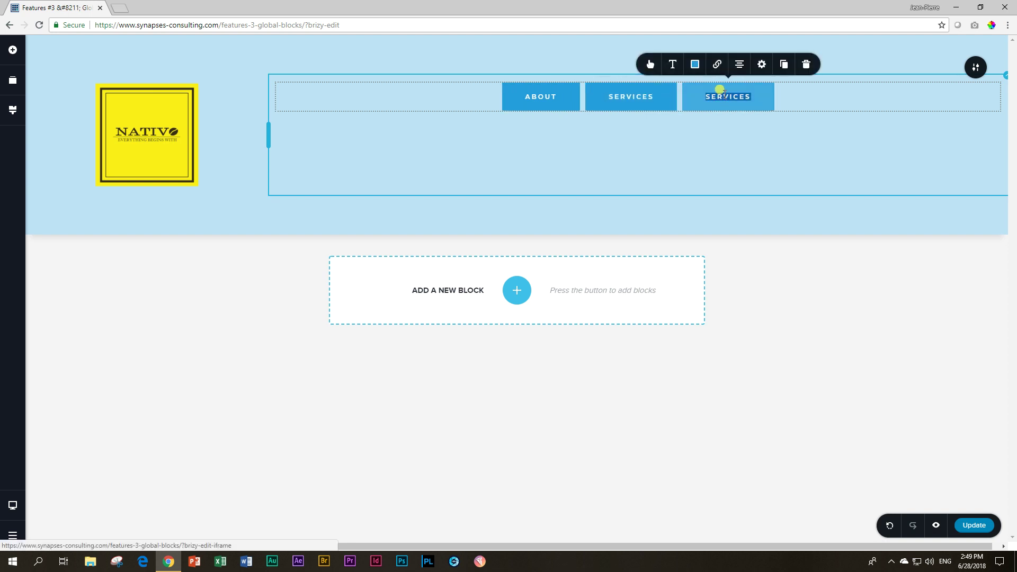
{"action": "type", "text": "NEWS"}
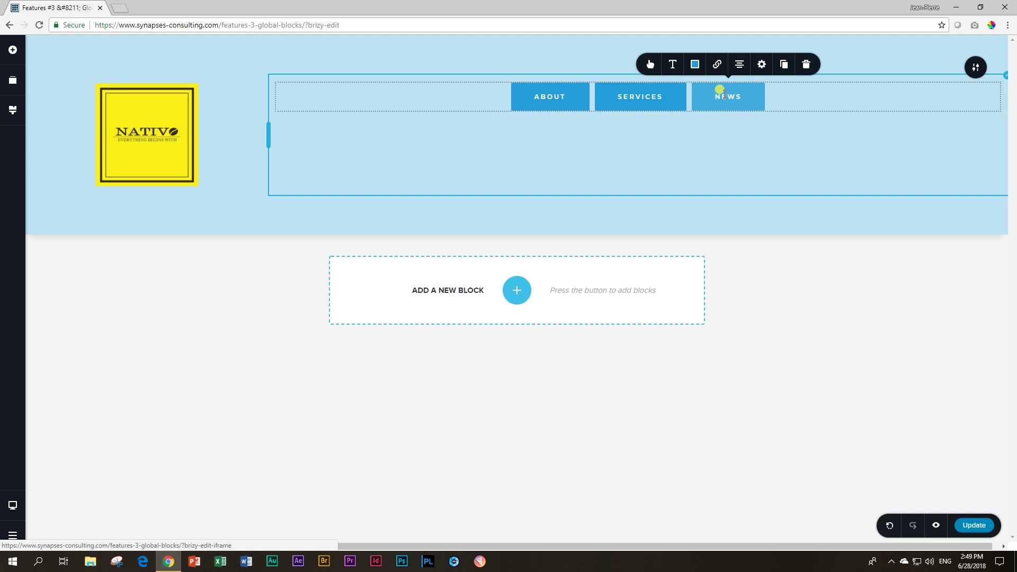
{"action": "left_click", "coordinate": [784, 64]}
{"action": "double_click", "coordinate": [767, 97]}
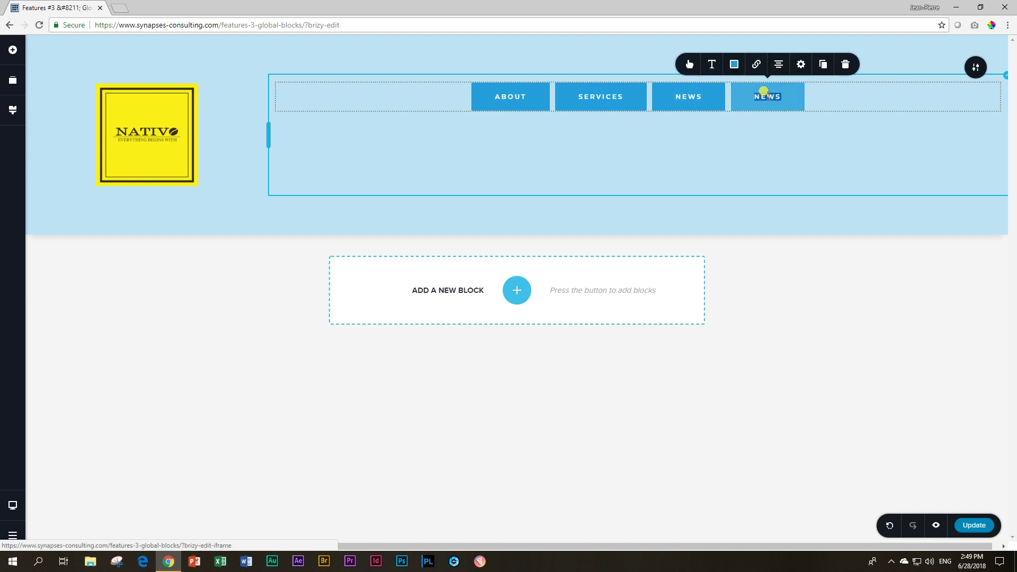
{"action": "type", "text": "CONTACT US"}
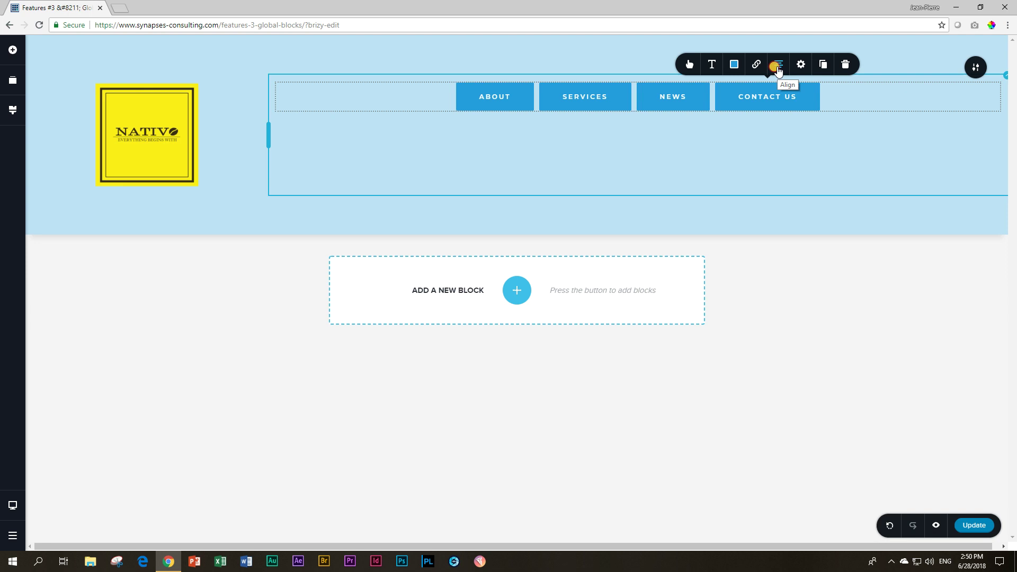
Right-align the four menu buttons in the header.
{"action": "left_click", "coordinate": [776, 67]}
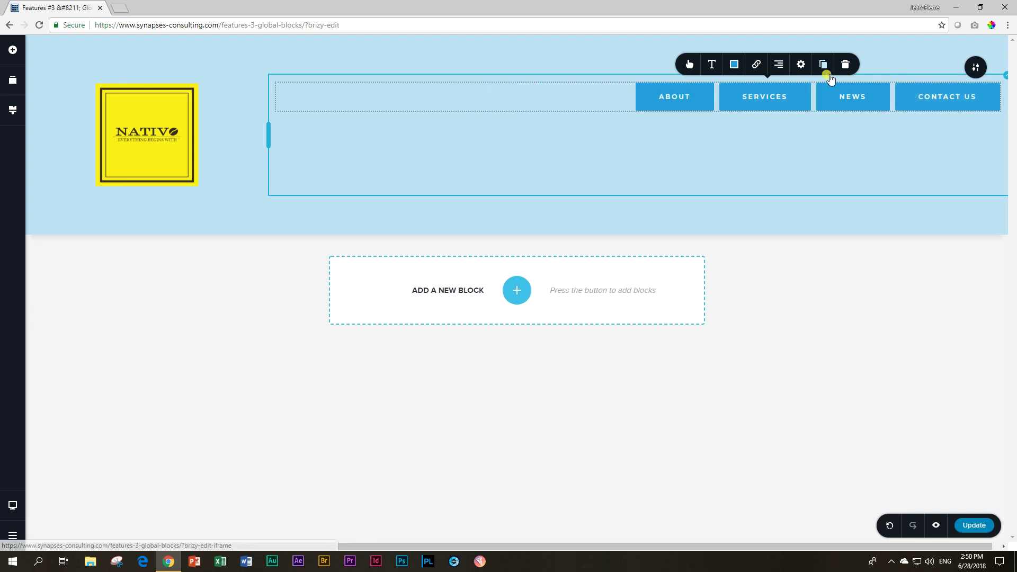
{"action": "left_click", "coordinate": [975, 67]}
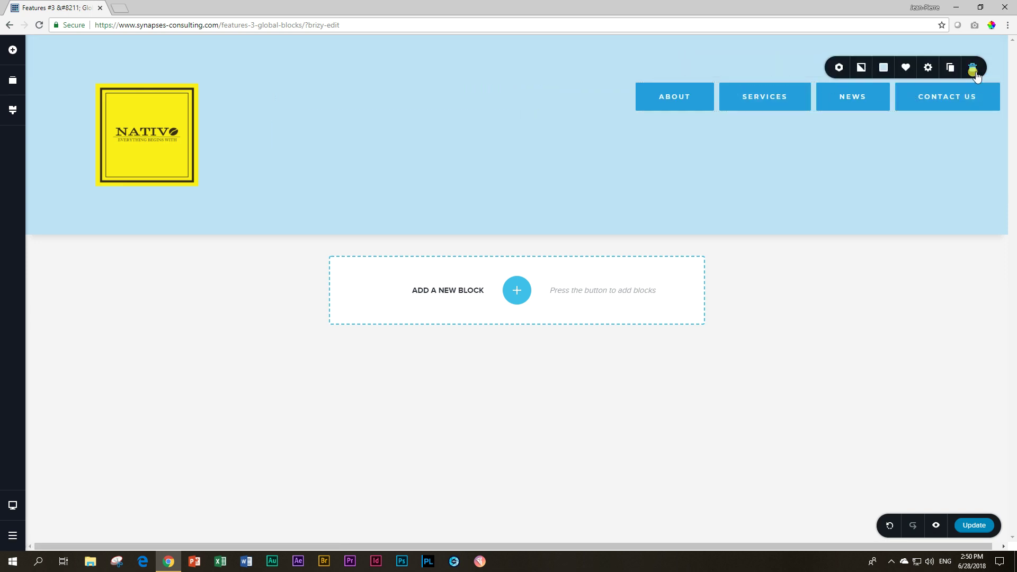
{"action": "left_click", "coordinate": [927, 67]}
{"action": "left_click", "coordinate": [895, 154]}
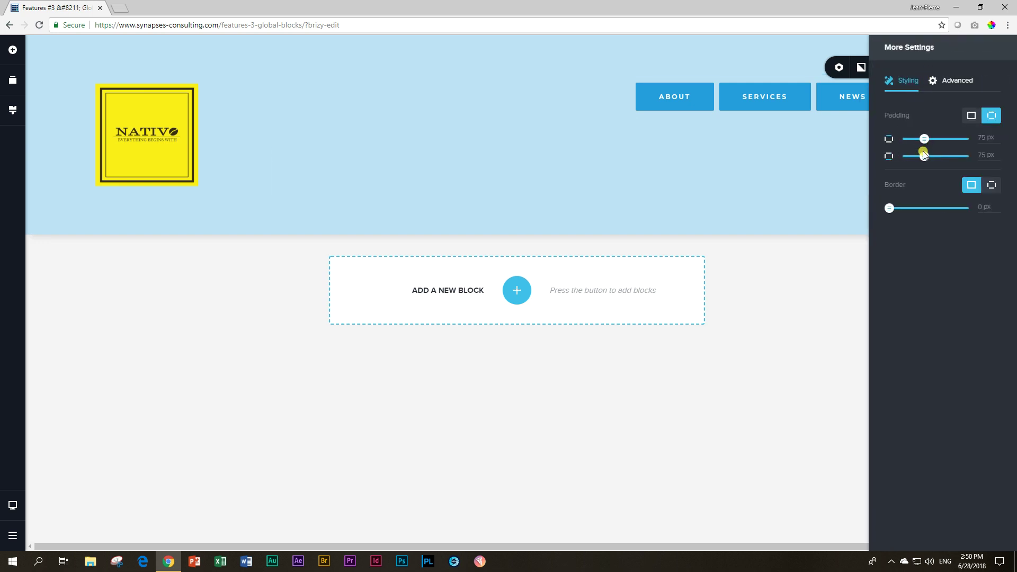
{"action": "left_click", "coordinate": [864, 137]}
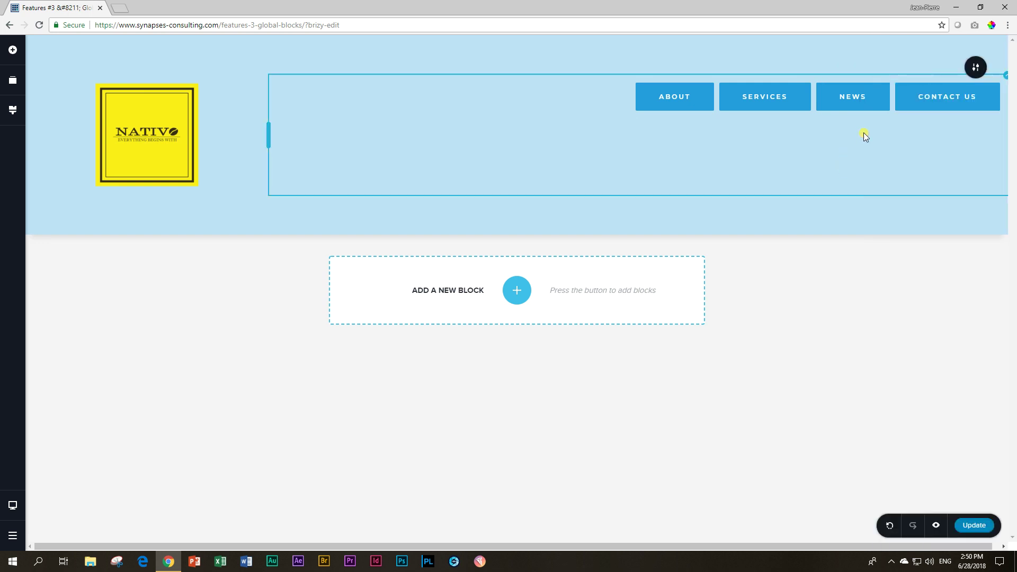
Add right padding to the menu column and drag the header's bottom padding up to shorten it.
{"action": "mouse_move", "coordinate": [1004, 77]}
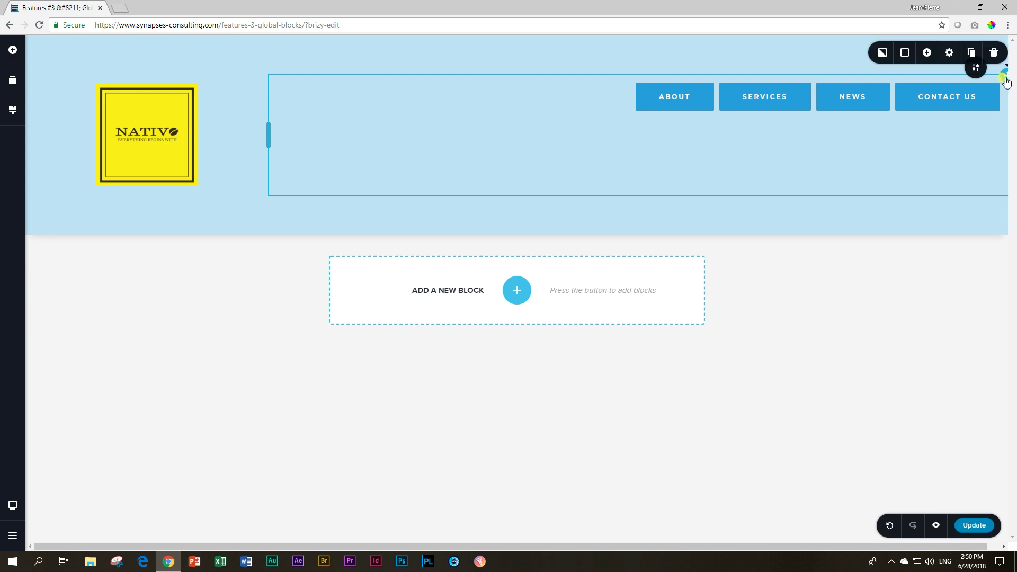
{"action": "left_click", "coordinate": [949, 54]}
{"action": "left_click", "coordinate": [921, 113]}
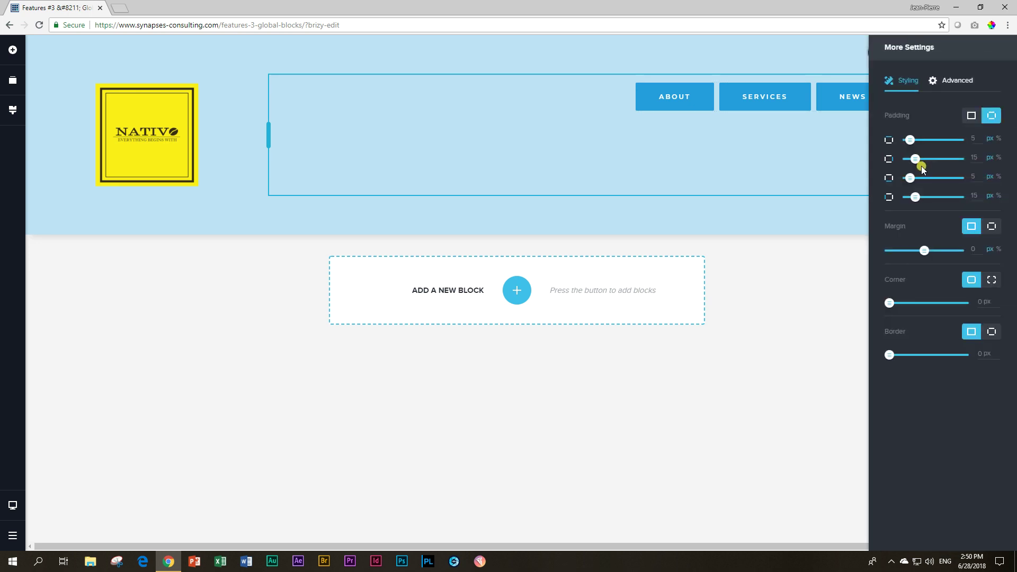
{"action": "left_click_drag", "start_coordinate": [911, 159], "coordinate": [934, 159]}
{"action": "left_click", "coordinate": [698, 140]}
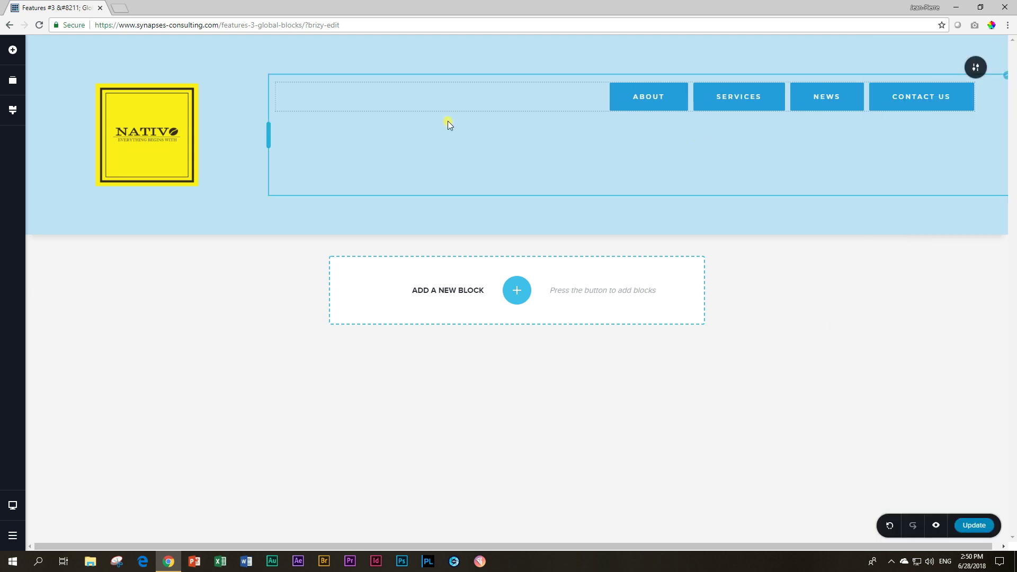
{"action": "left_click_drag", "start_coordinate": [518, 229], "coordinate": [513, 50]}
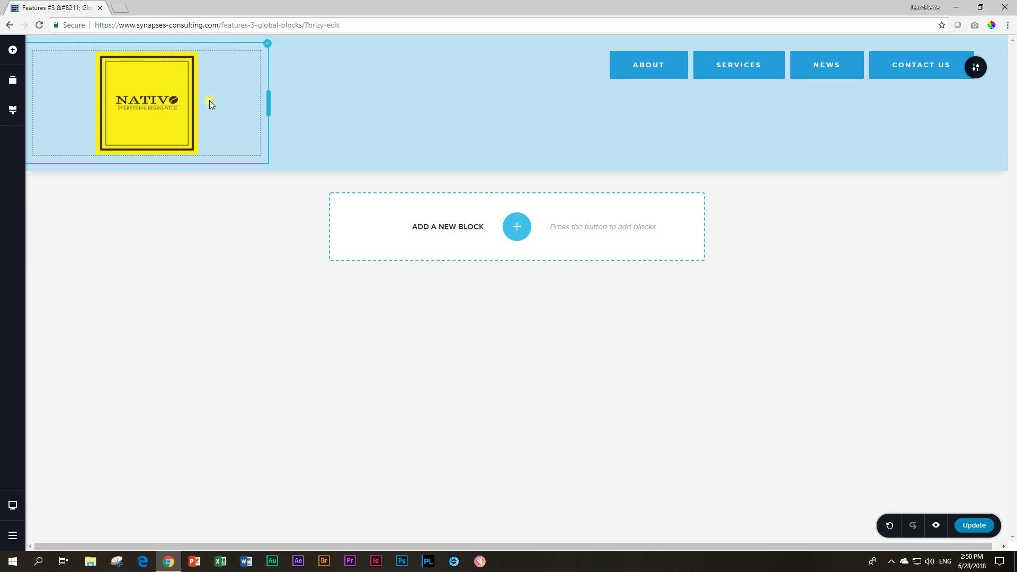
Resize the NATIVO logo and switch the header section Width to Boxed.
{"action": "left_click", "coordinate": [165, 103]}
{"action": "left_click_drag", "start_coordinate": [197, 154], "coordinate": [176, 125]}
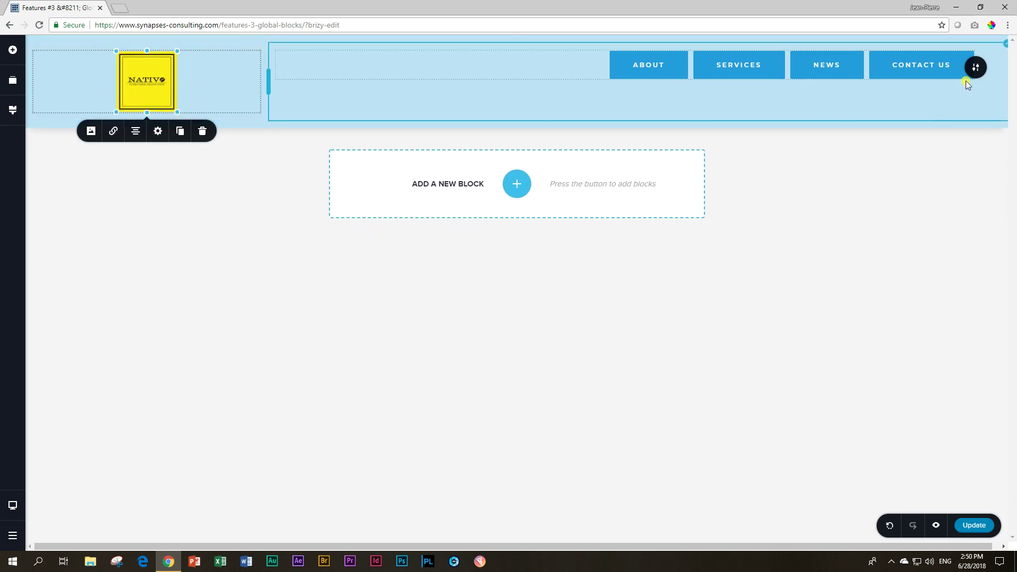
{"action": "left_click", "coordinate": [975, 68]}
{"action": "left_click", "coordinate": [930, 69]}
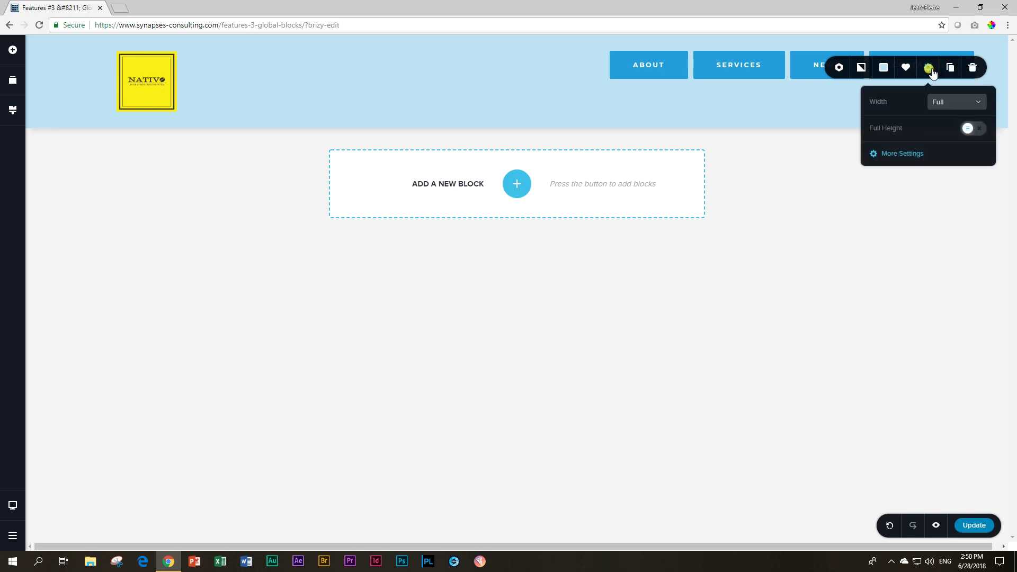
{"action": "left_click", "coordinate": [956, 101]}
{"action": "left_click", "coordinate": [943, 119]}
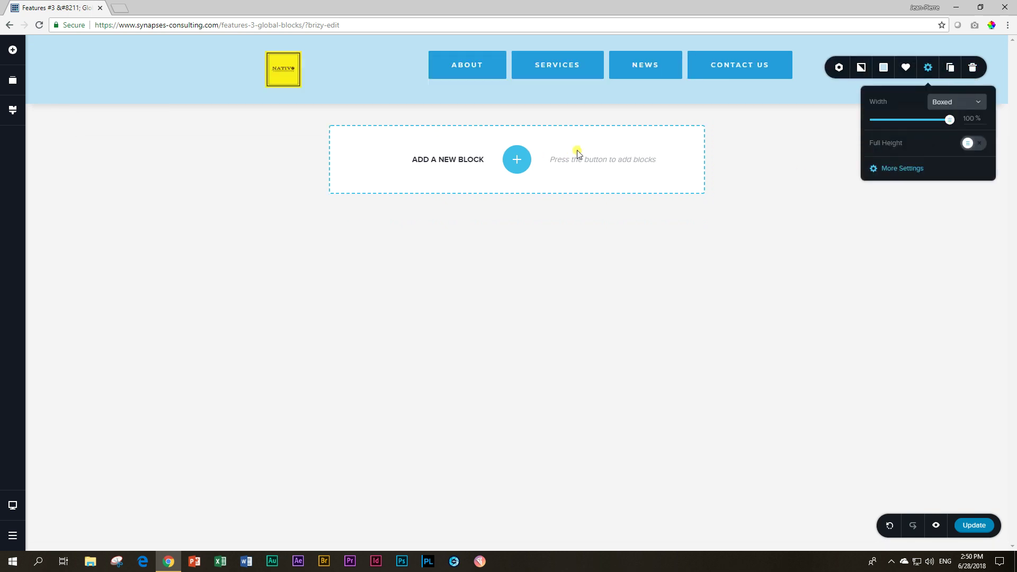
{"action": "left_click", "coordinate": [270, 67]}
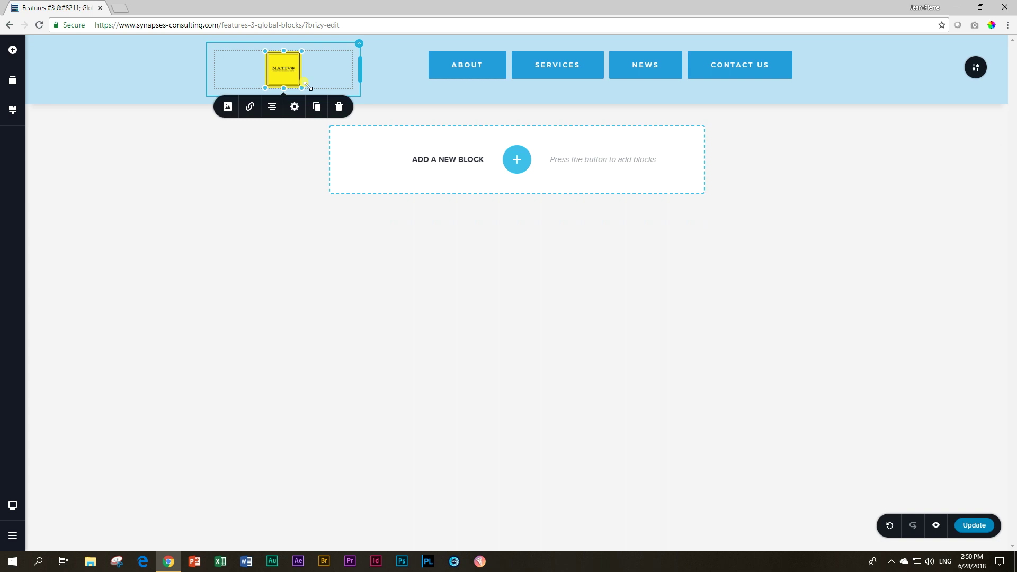
{"action": "left_click_drag", "start_coordinate": [308, 86], "coordinate": [311, 99]}
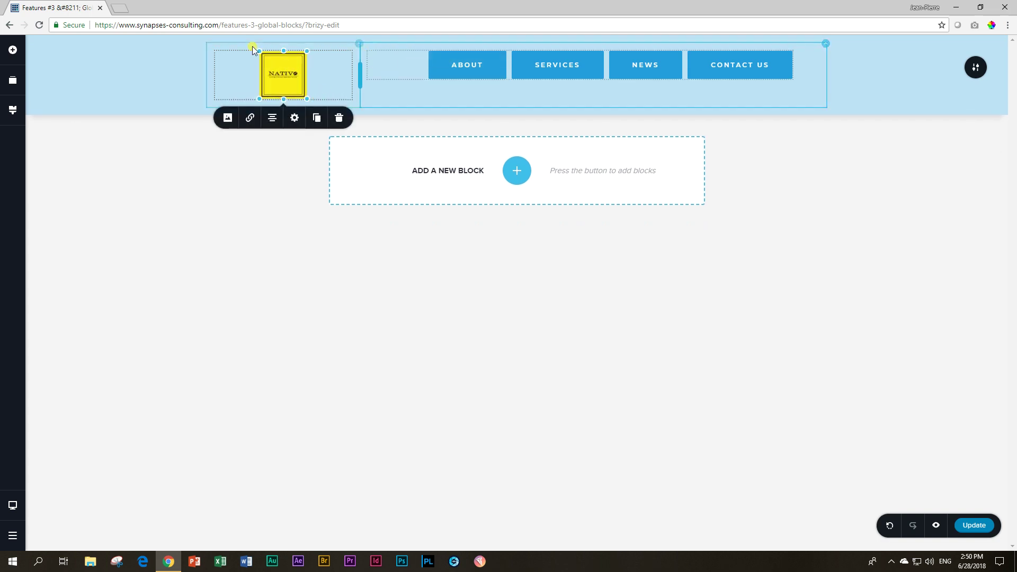
Set the menu column's content alignment to middle so the buttons centre vertically.
{"action": "left_click", "coordinate": [824, 45]}
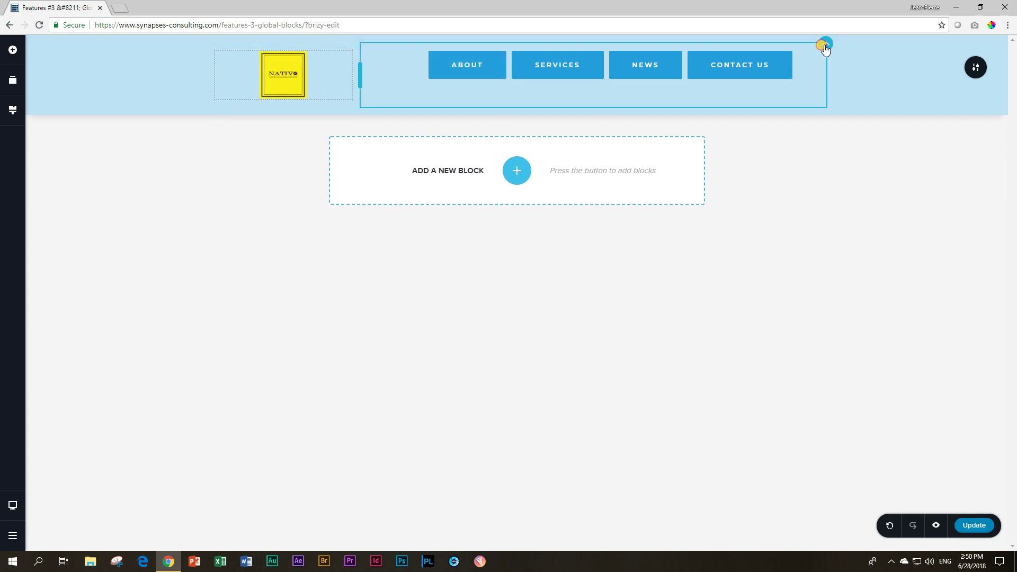
{"action": "left_click", "coordinate": [837, 66]}
{"action": "left_click", "coordinate": [865, 101]}
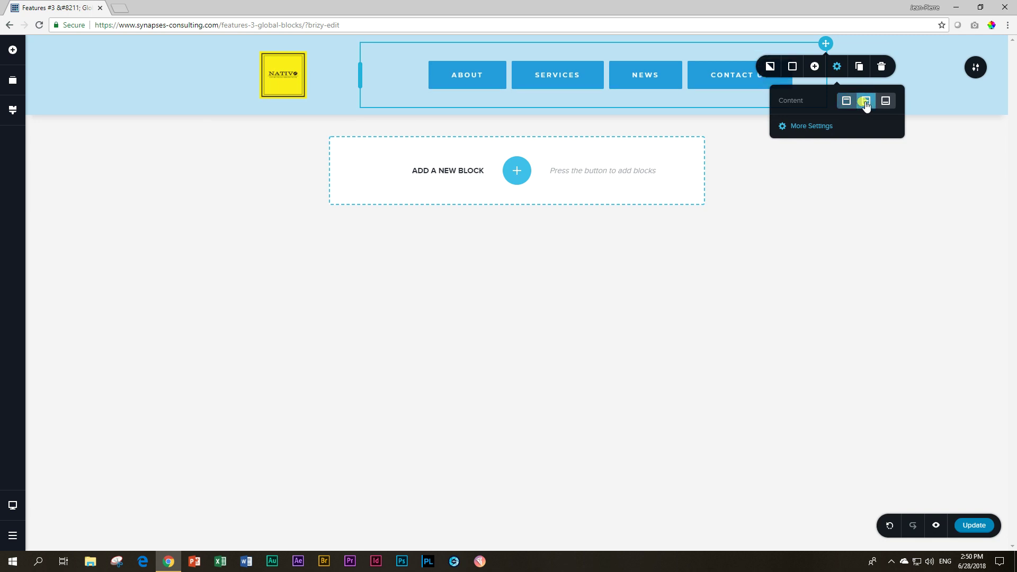
{"action": "left_click", "coordinate": [754, 162]}
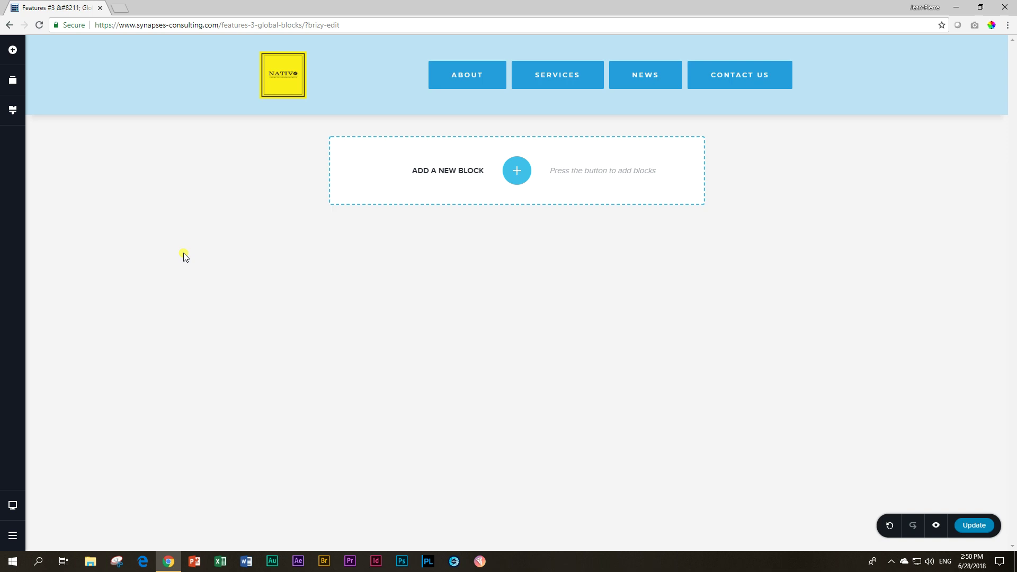
Switch on Make it Global for the NATIVO header block.
{"action": "mouse_move", "coordinate": [870, 53]}
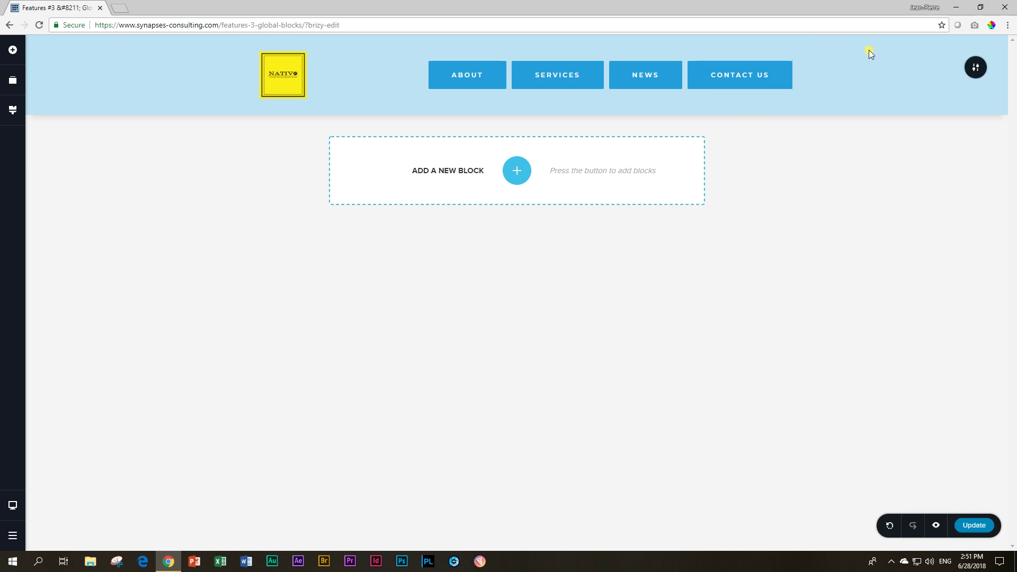
{"action": "mouse_move", "coordinate": [977, 76]}
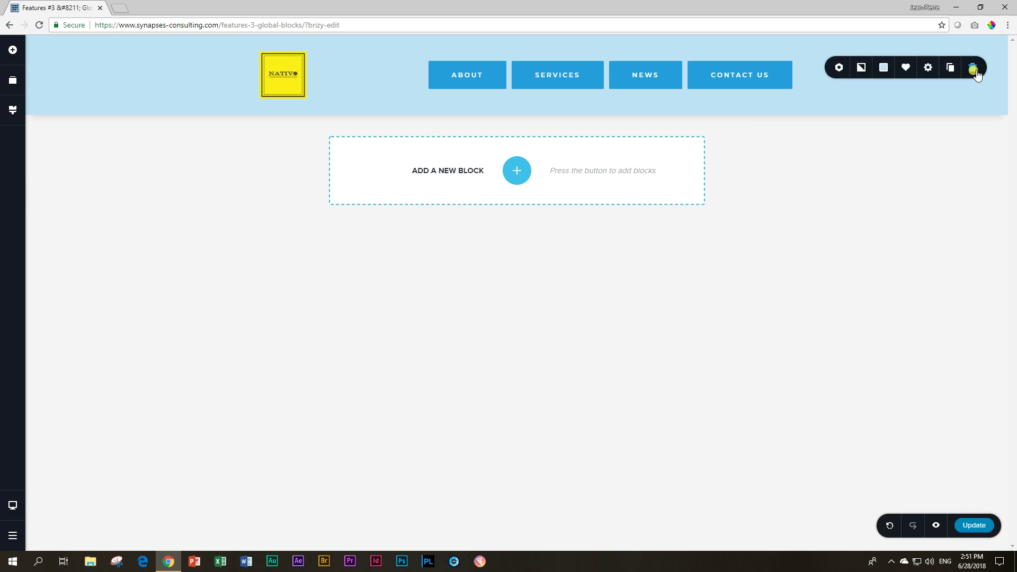
{"action": "left_click", "coordinate": [839, 71]}
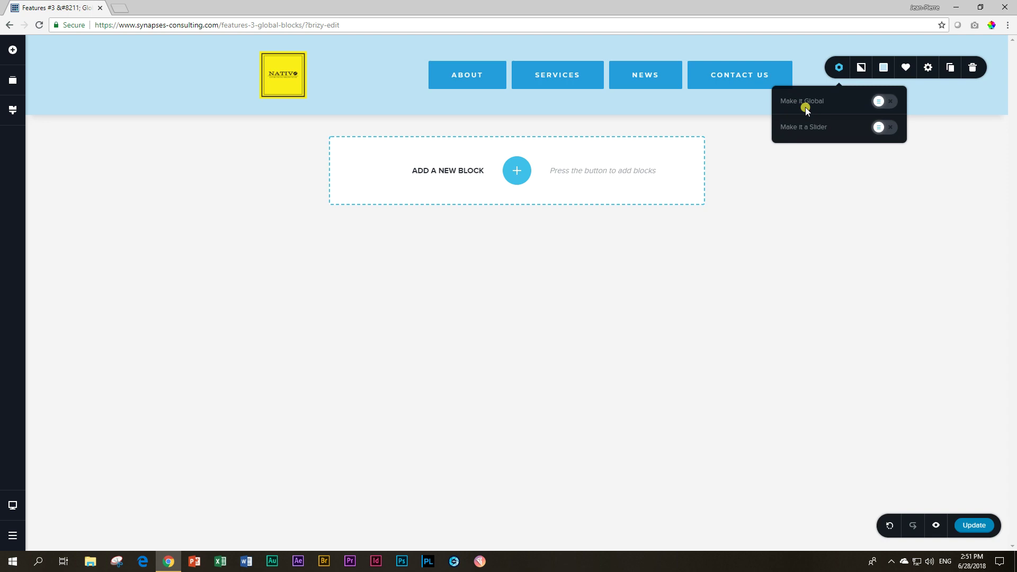
{"action": "left_click", "coordinate": [889, 103]}
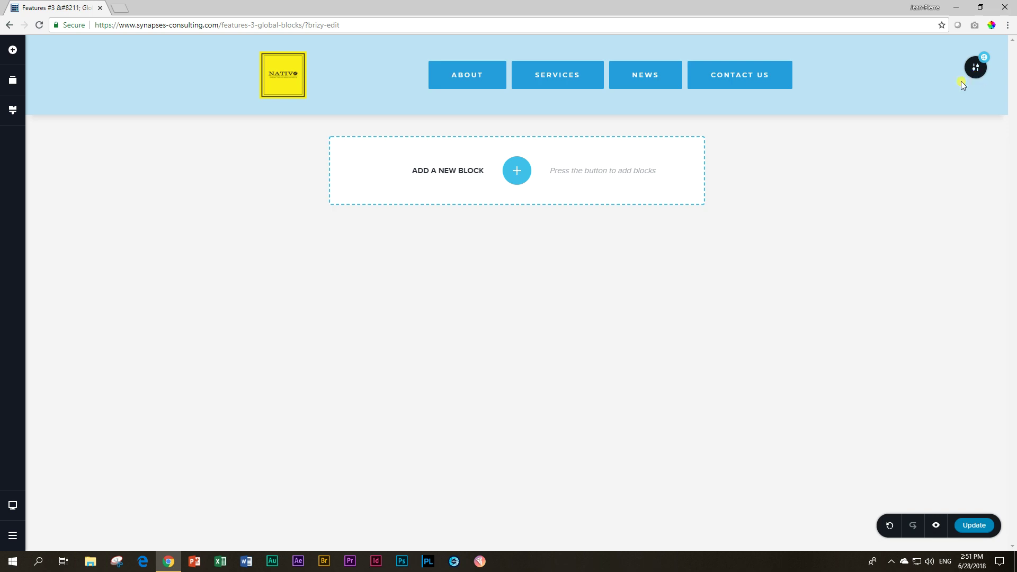
Insert the global Started from Scratch header from the Global blocks beneath the first header.
{"action": "left_click", "coordinate": [516, 173]}
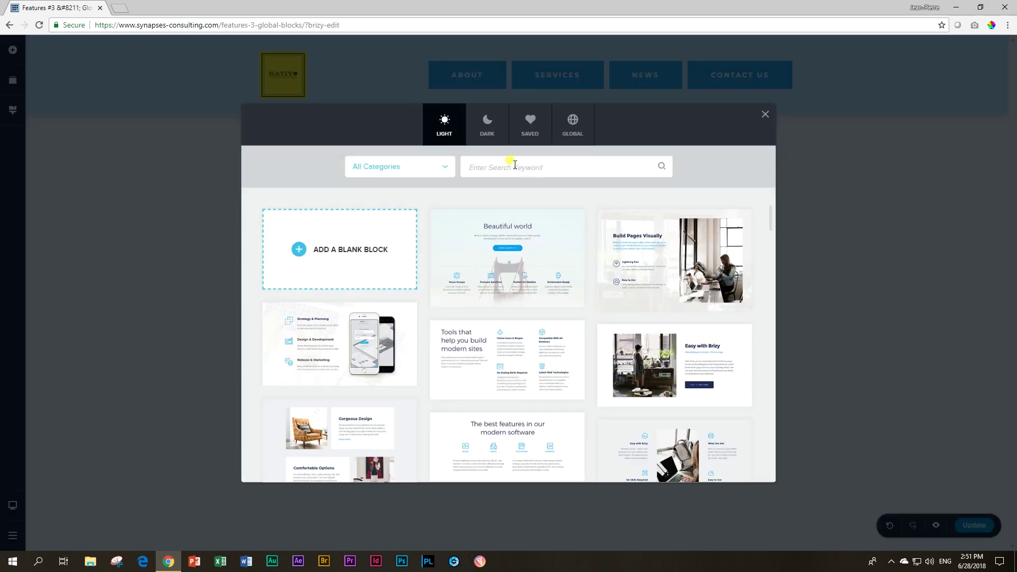
{"action": "left_click", "coordinate": [573, 130]}
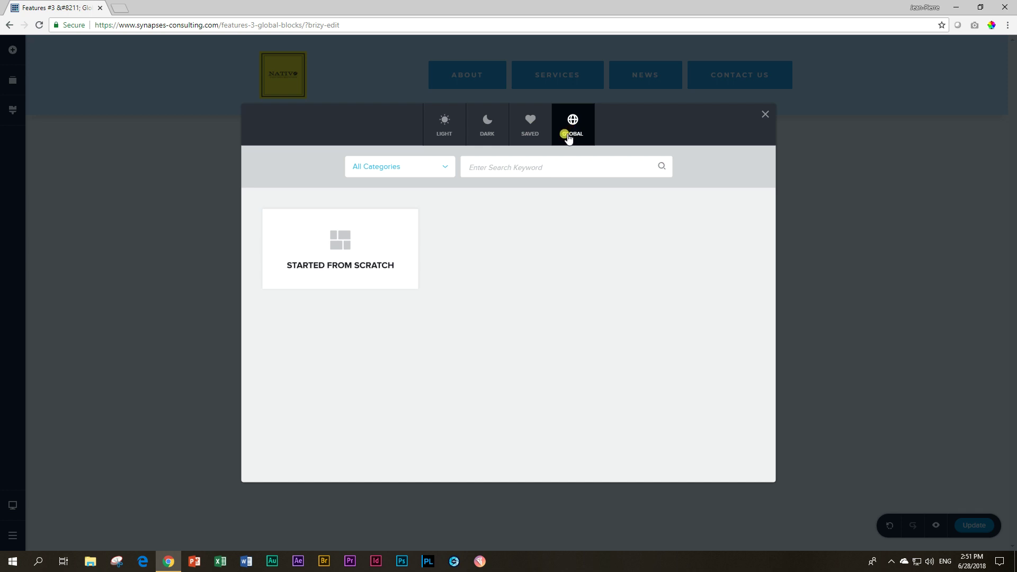
{"action": "mouse_move", "coordinate": [359, 266]}
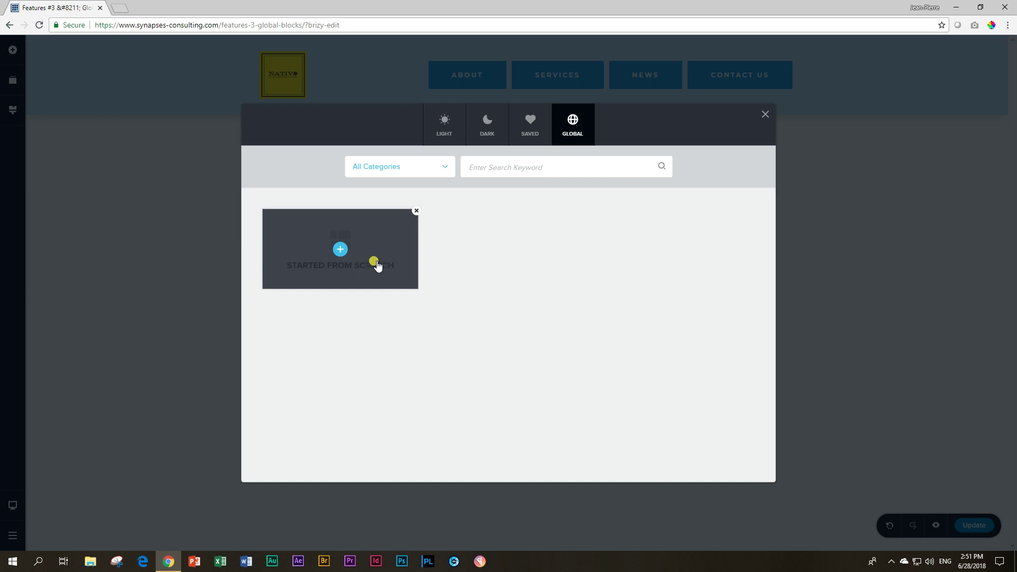
{"action": "left_click", "coordinate": [341, 249]}
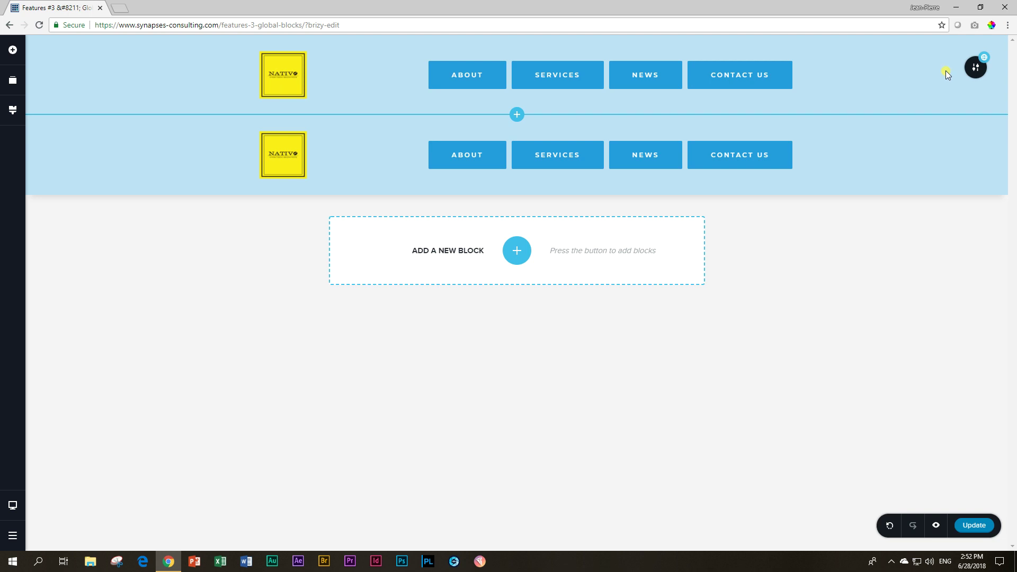
Set the magnifier-and-camera photo from the Media Library as the header background image.
{"action": "mouse_move", "coordinate": [970, 75]}
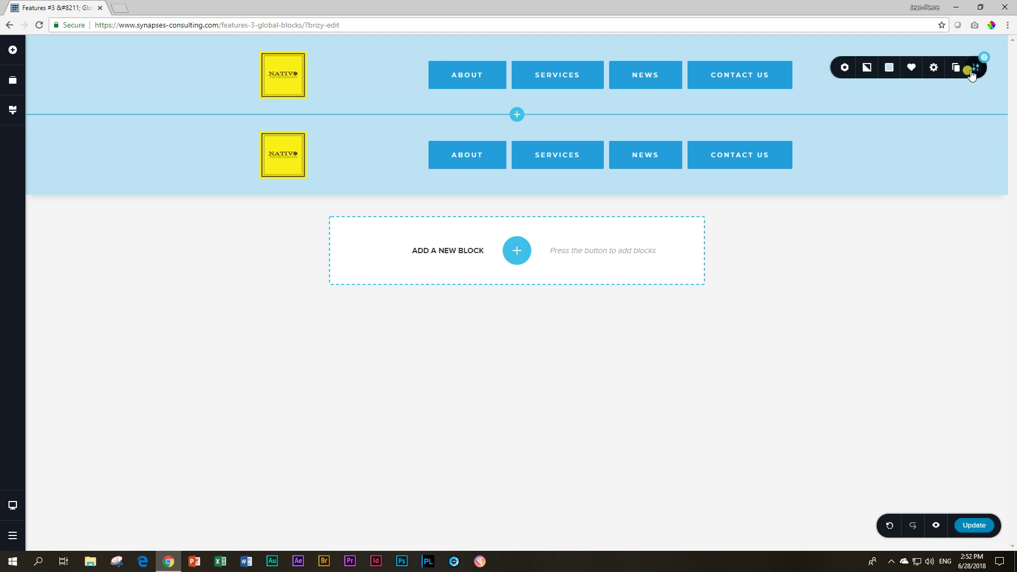
{"action": "left_click", "coordinate": [860, 73]}
{"action": "left_click", "coordinate": [888, 134]}
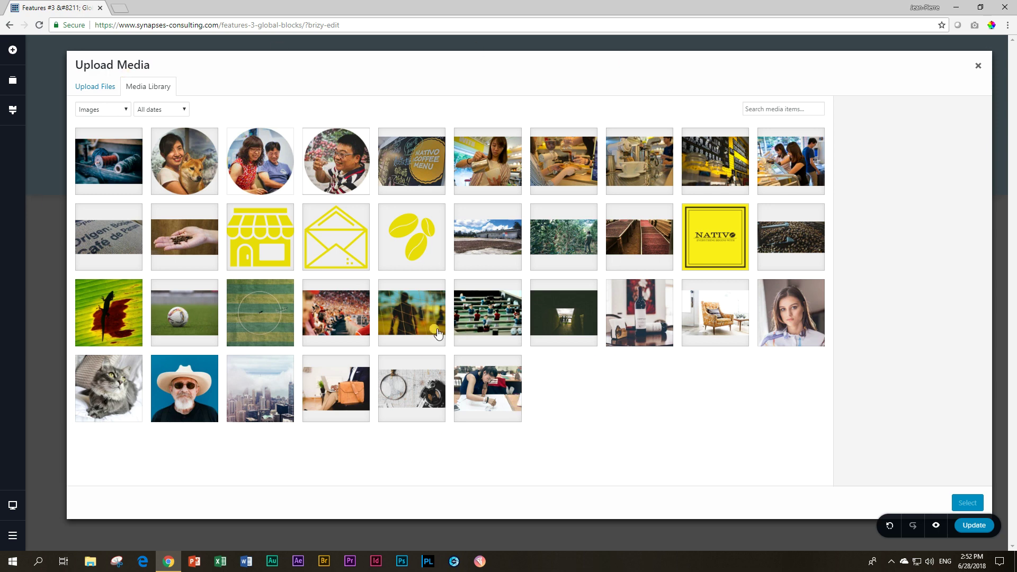
{"action": "left_click", "coordinate": [390, 412]}
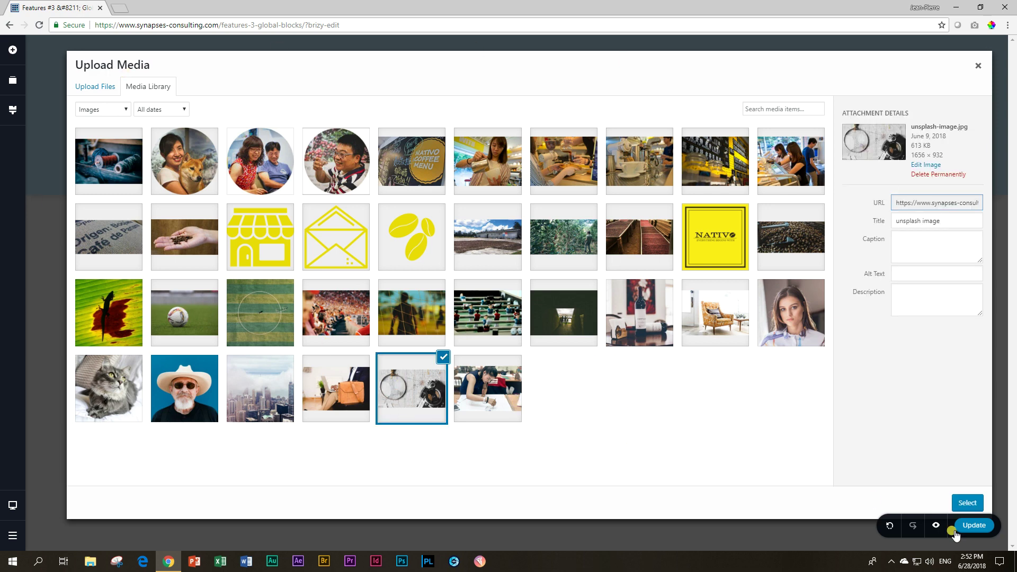
{"action": "left_click", "coordinate": [968, 503]}
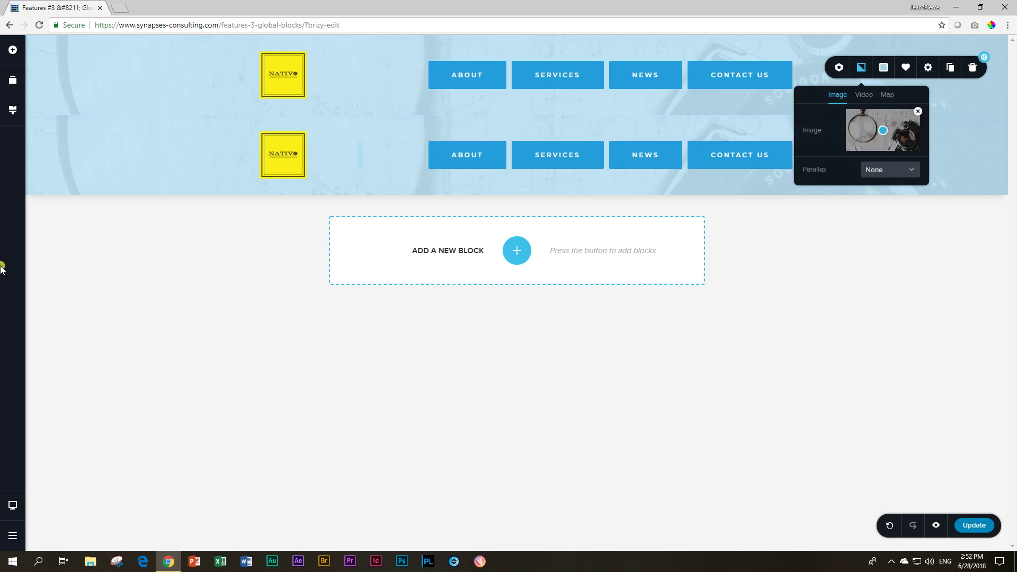
{"action": "left_click", "coordinate": [12, 50]}
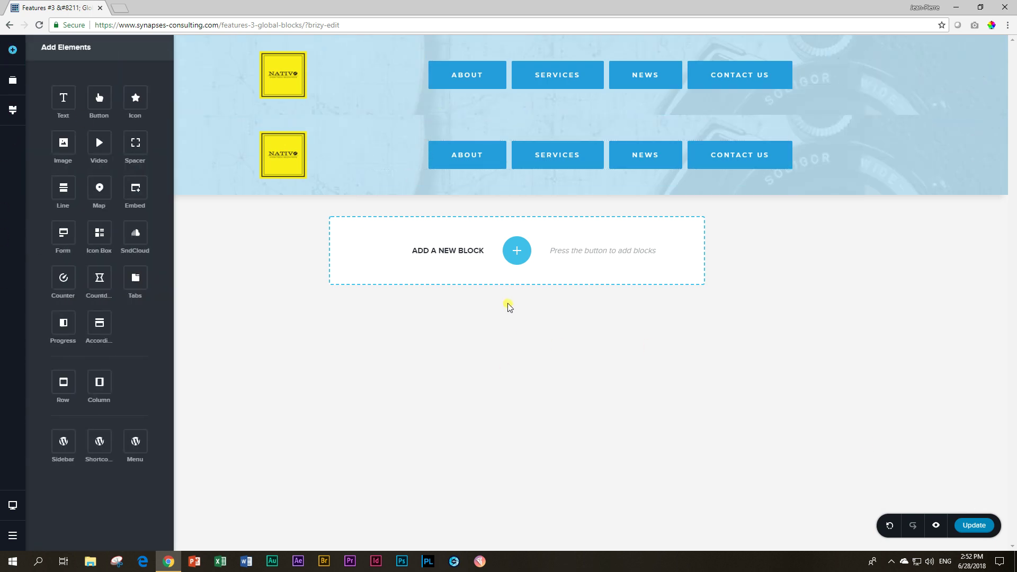
Add a blank block and reorder it to sit between the two headers.
{"action": "left_click", "coordinate": [515, 250]}
{"action": "left_click", "coordinate": [330, 252]}
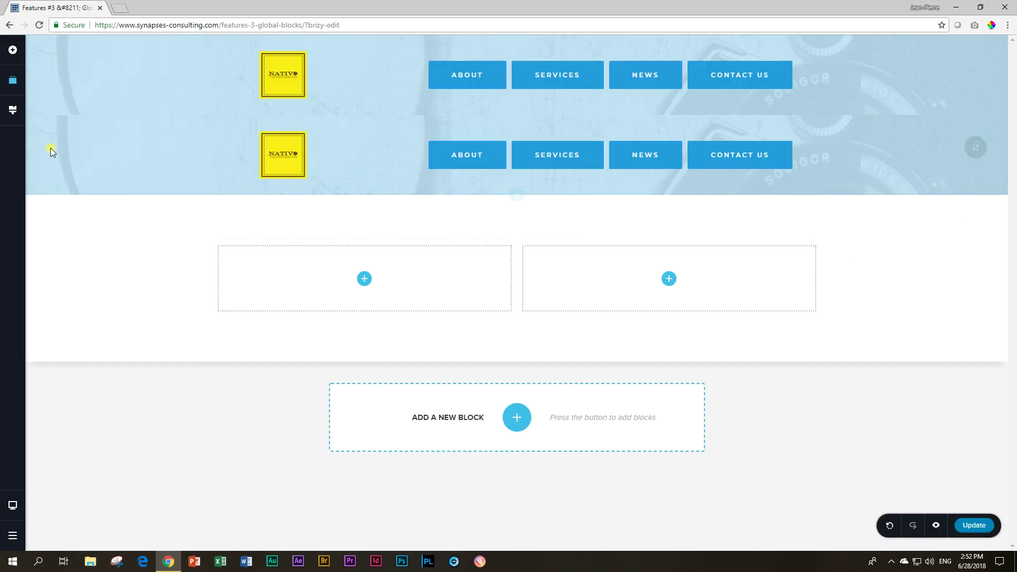
{"action": "left_click", "coordinate": [13, 109]}
{"action": "left_click_drag", "start_coordinate": [100, 234], "coordinate": [102, 197]}
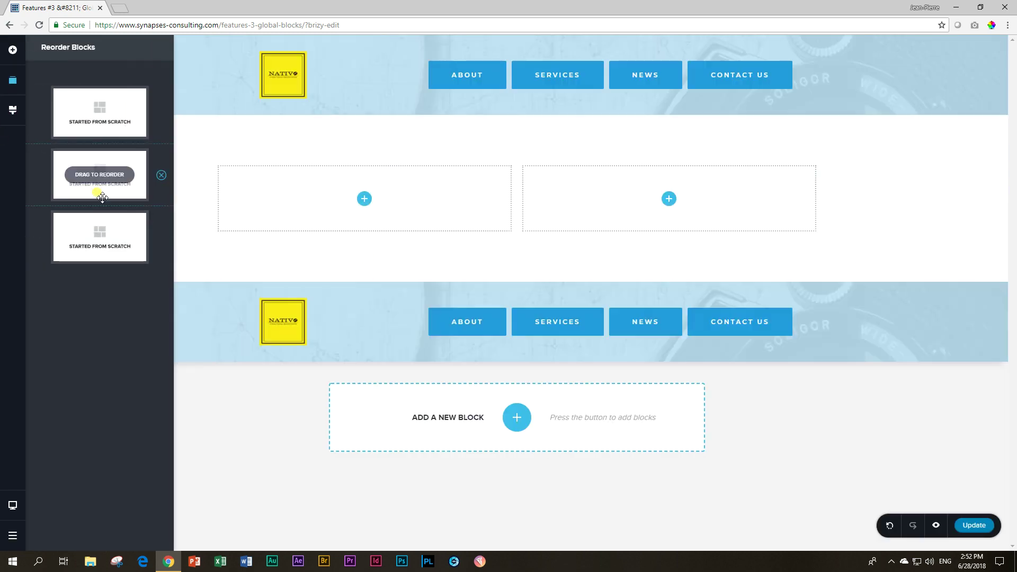
{"action": "left_click", "coordinate": [584, 257]}
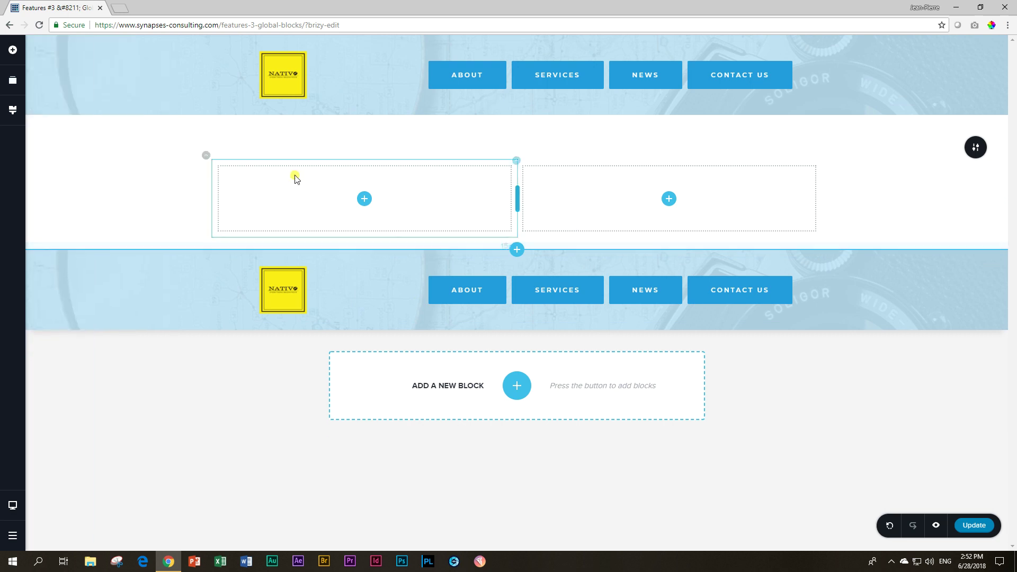
Delete the blank block's two-column row and reduce its top padding to 15px.
{"action": "left_click", "coordinate": [206, 155]}
{"action": "left_click", "coordinate": [252, 133]}
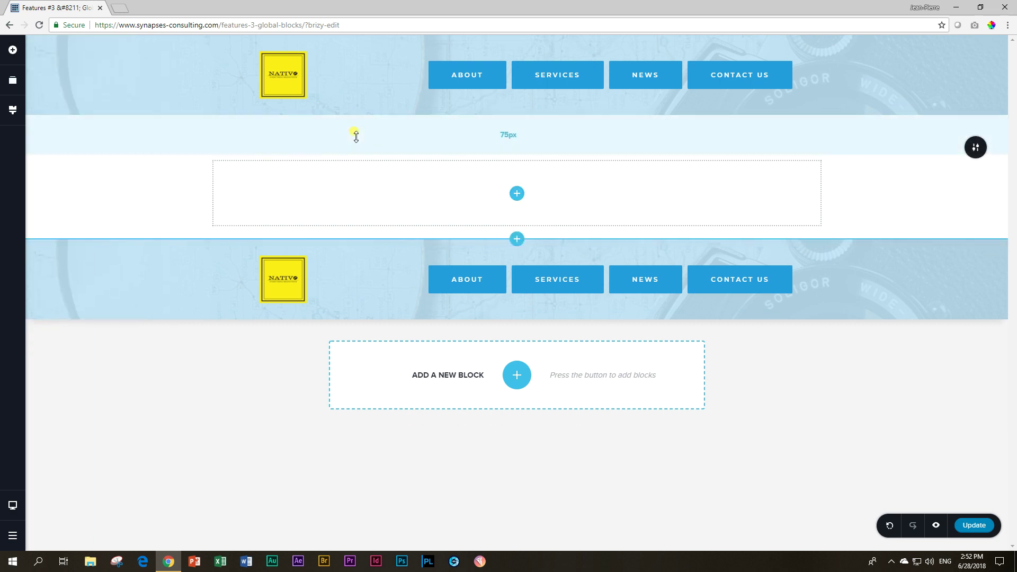
{"action": "left_click_drag", "start_coordinate": [347, 154], "coordinate": [352, 125]}
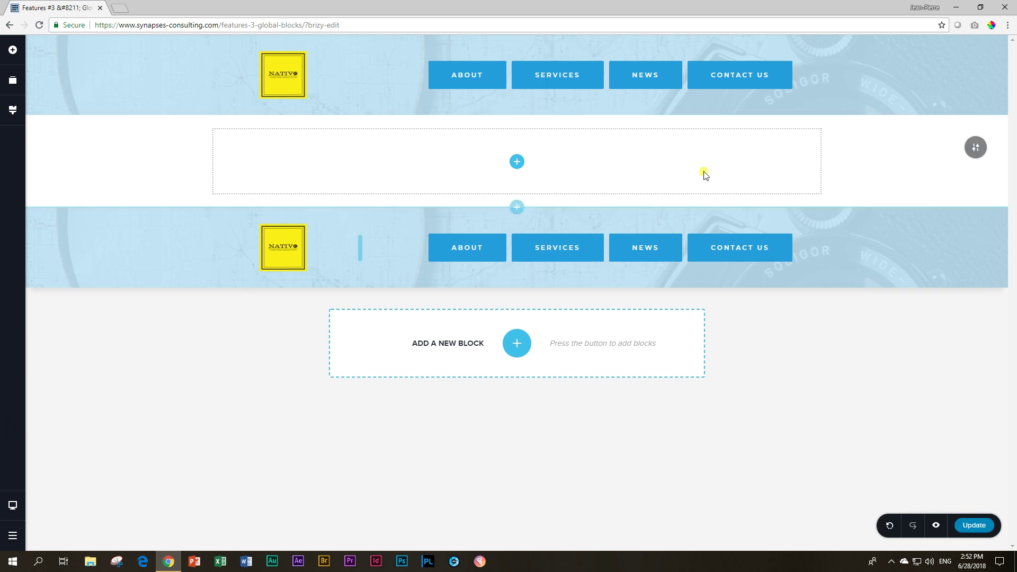
Lower the header's light-blue overlay opacity to about 21% so the photo shows through.
{"action": "left_click", "coordinate": [977, 73]}
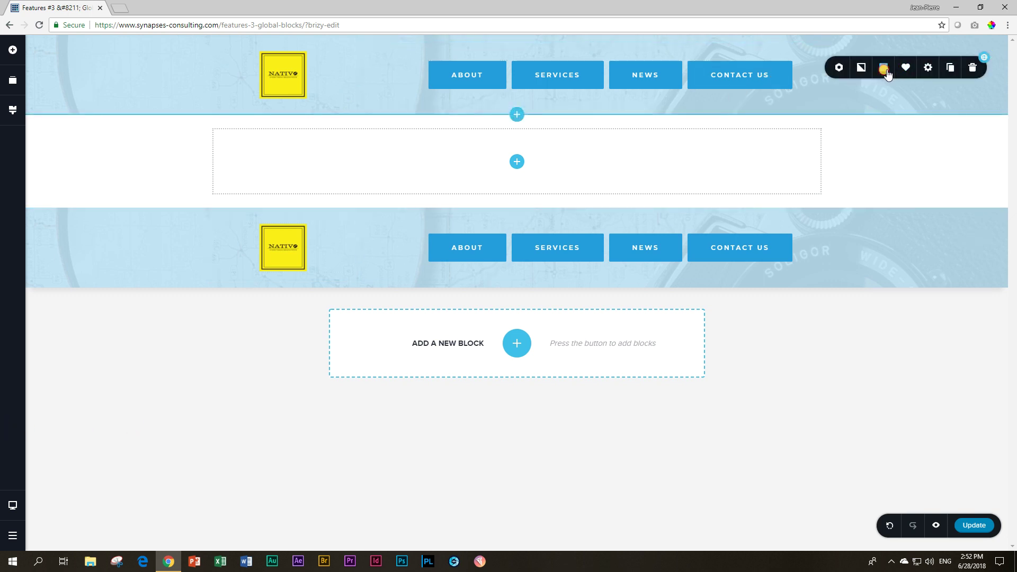
{"action": "left_click", "coordinate": [883, 67]}
{"action": "left_click", "coordinate": [877, 201]}
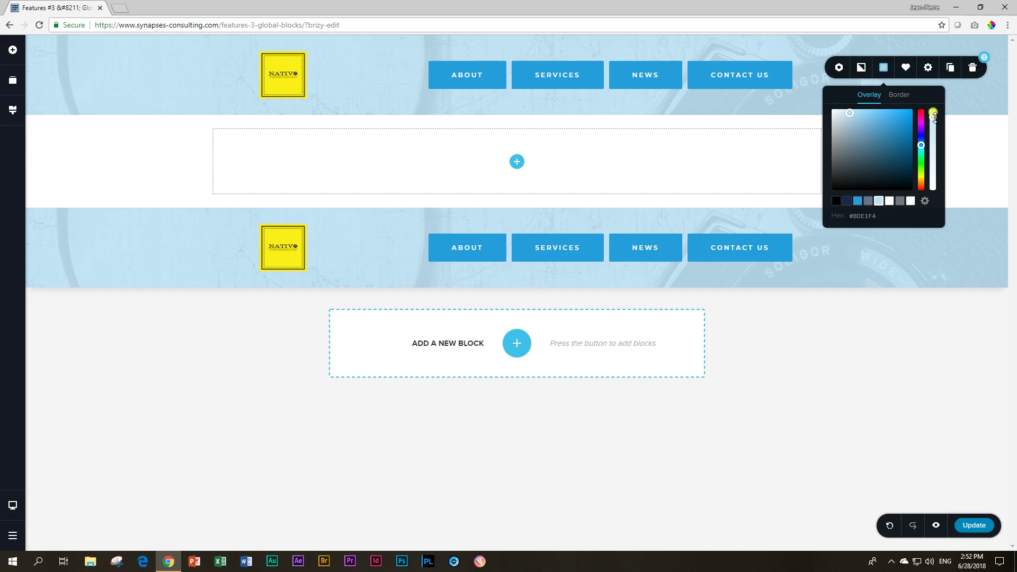
{"action": "left_click_drag", "start_coordinate": [933, 116], "coordinate": [931, 179]}
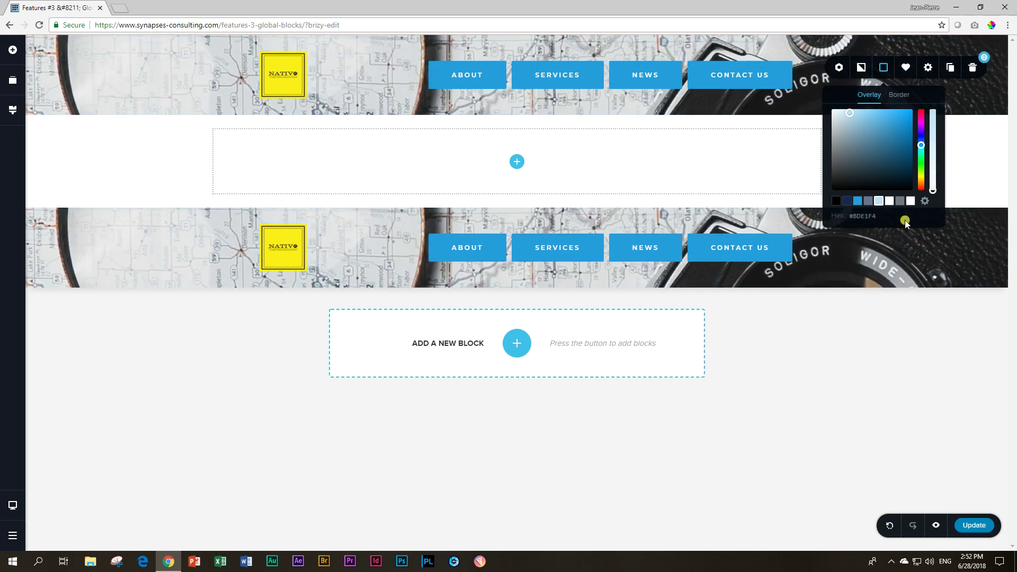
{"action": "left_click", "coordinate": [882, 340]}
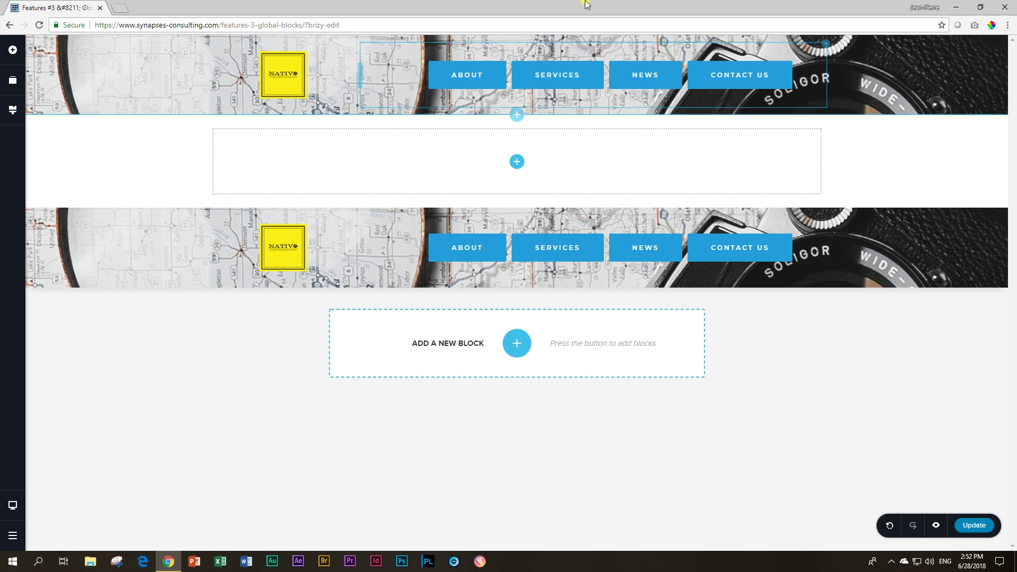
Delete the NEWS button, leaving ABOUT, SERVICES and CONTACT US in the header menu.
{"action": "left_click", "coordinate": [638, 75]}
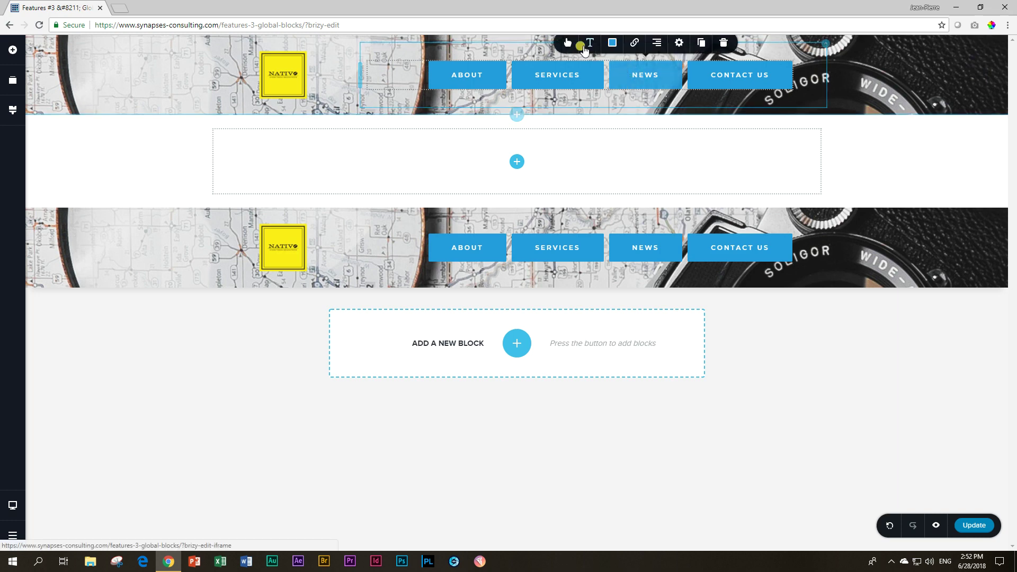
{"action": "left_click", "coordinate": [722, 47]}
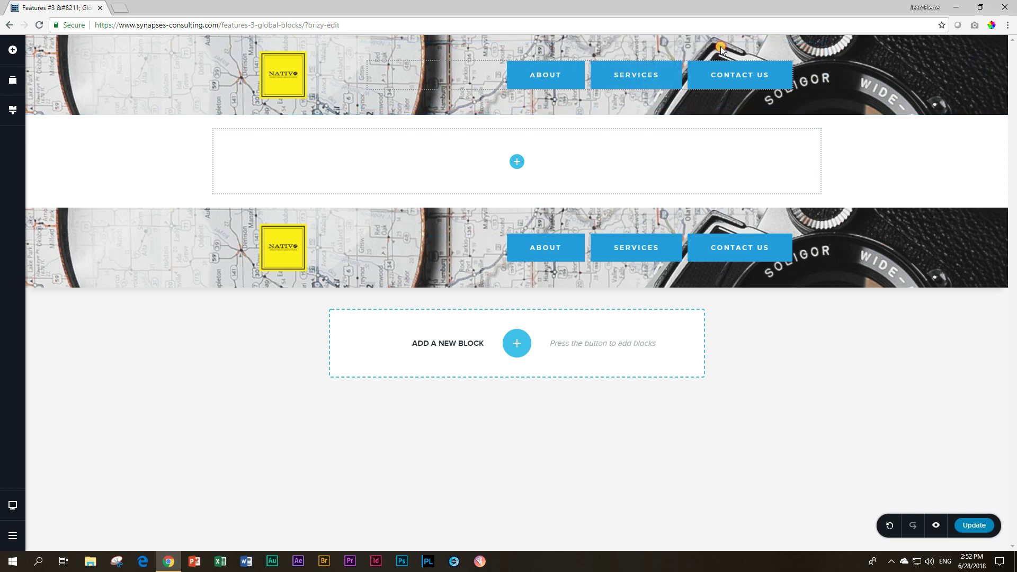
{"action": "left_click", "coordinate": [773, 341]}
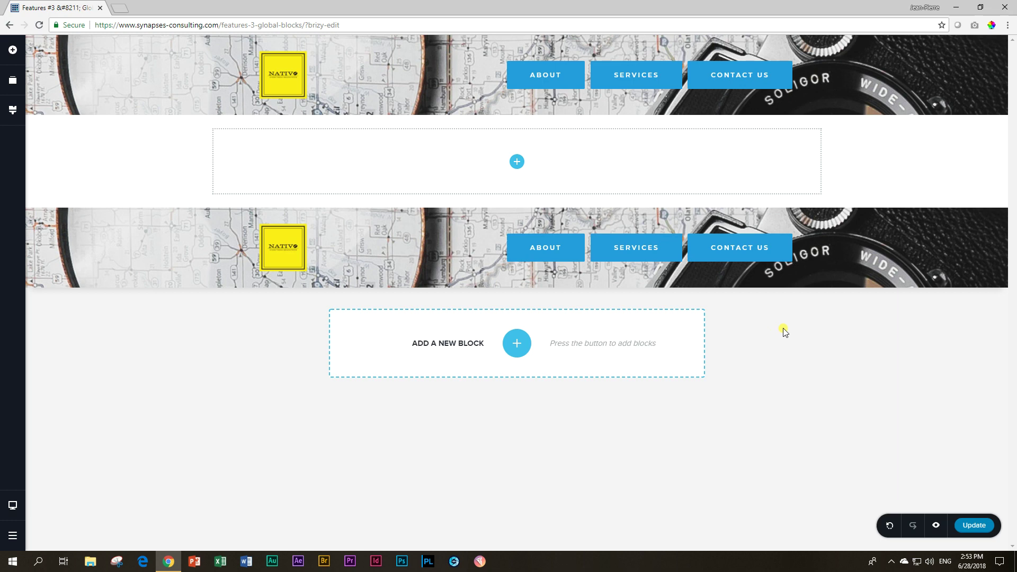
Make the ABOUT button's background magenta and copy its hex value C223DB.
{"action": "left_click", "coordinate": [574, 79]}
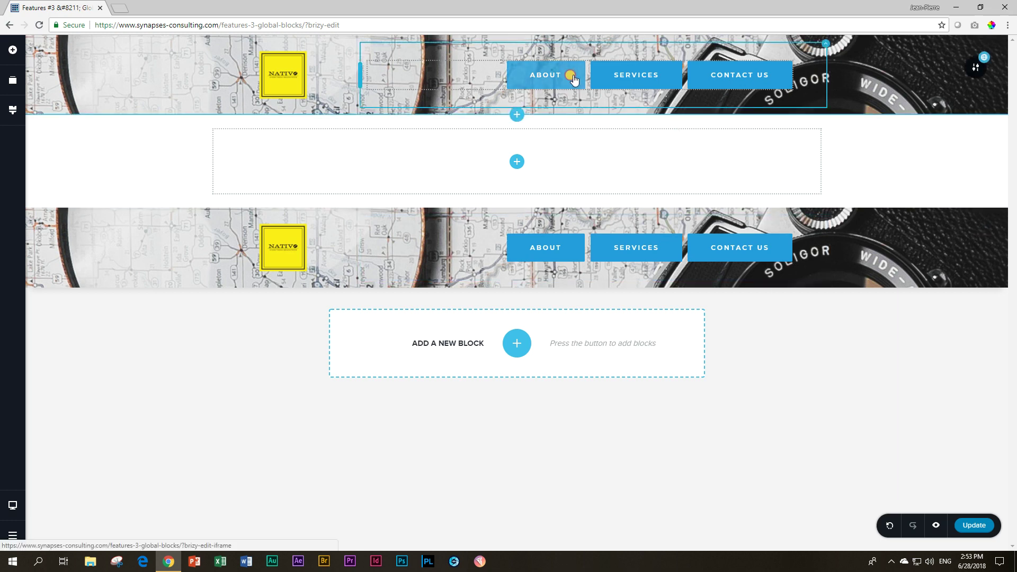
{"action": "left_click", "coordinate": [510, 47]}
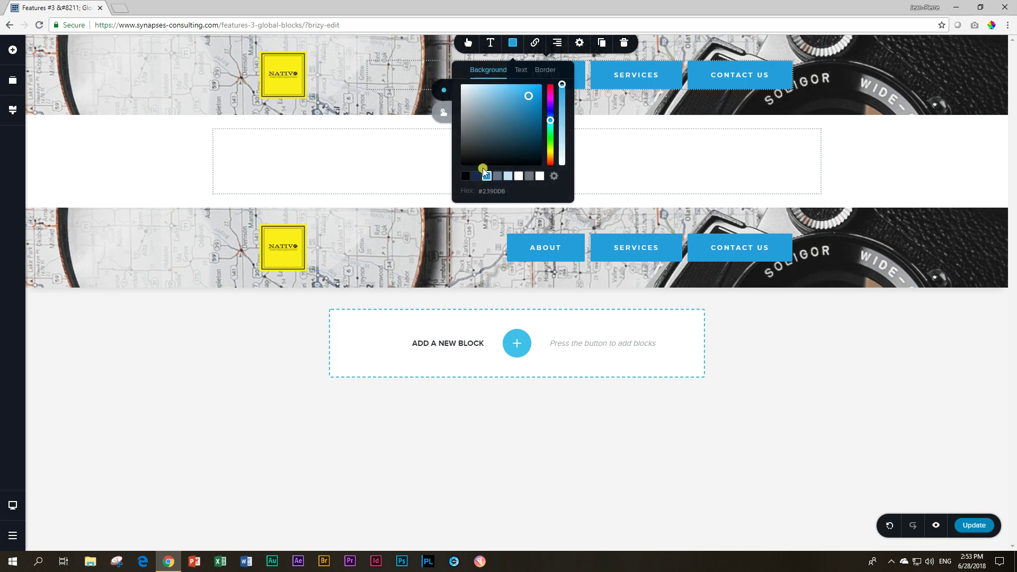
{"action": "left_click_drag", "start_coordinate": [551, 119], "coordinate": [551, 100]}
{"action": "double_click", "coordinate": [496, 187]}
{"action": "key", "text": "ctrl+c"}
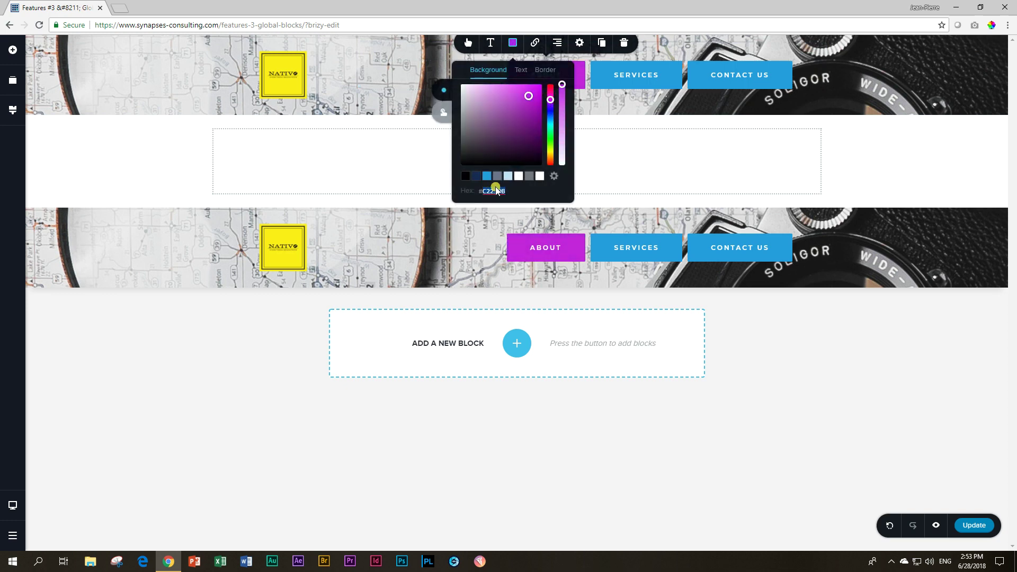
{"action": "left_click", "coordinate": [631, 75]}
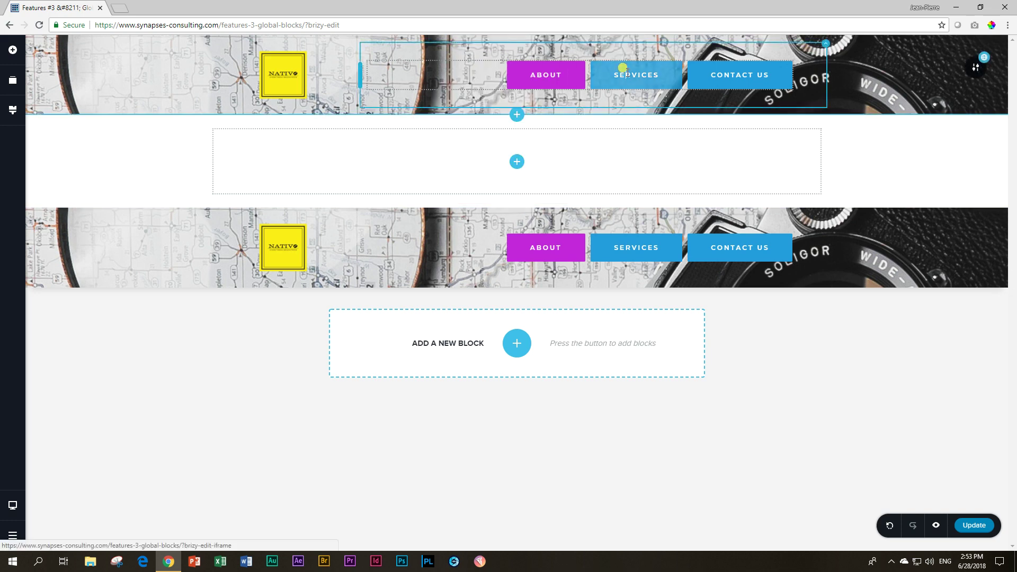
Paste hex C223DB as the background colour of the SERVICES and CONTACT US buttons.
{"action": "left_click", "coordinate": [603, 42]}
{"action": "double_click", "coordinate": [583, 191]}
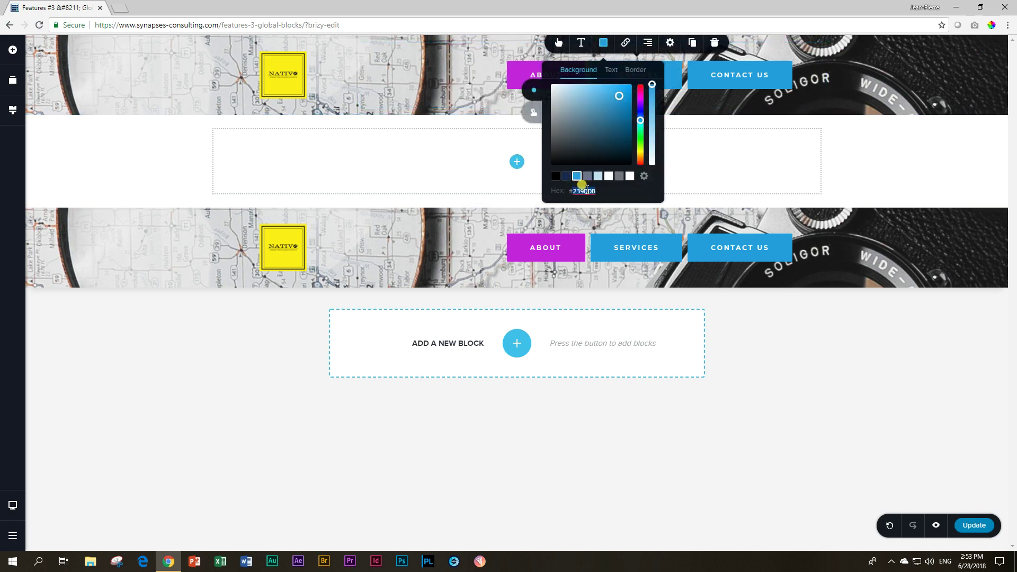
{"action": "key", "text": "ctrl+v"}
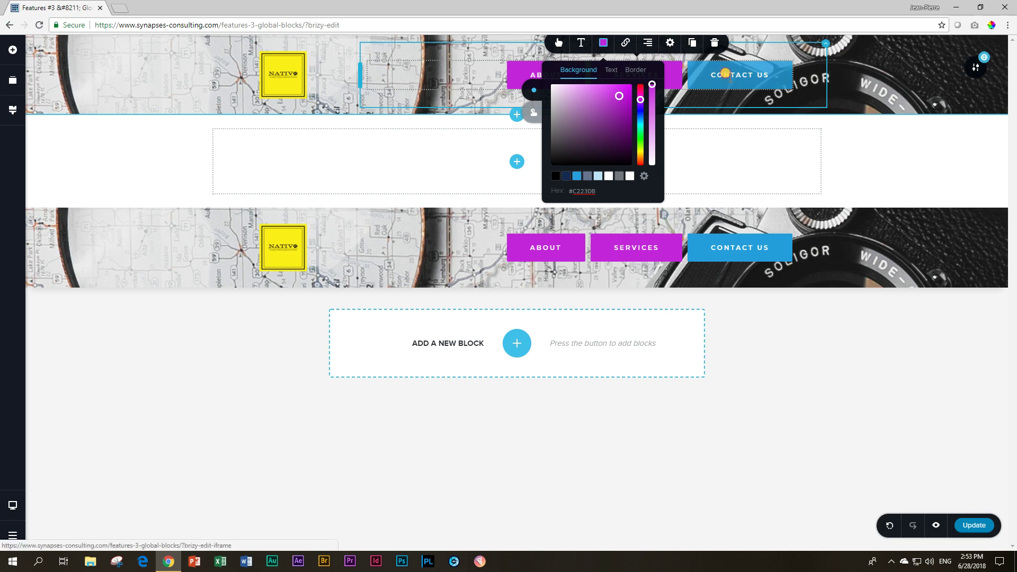
{"action": "left_click", "coordinate": [740, 74]}
{"action": "left_click", "coordinate": [706, 42]}
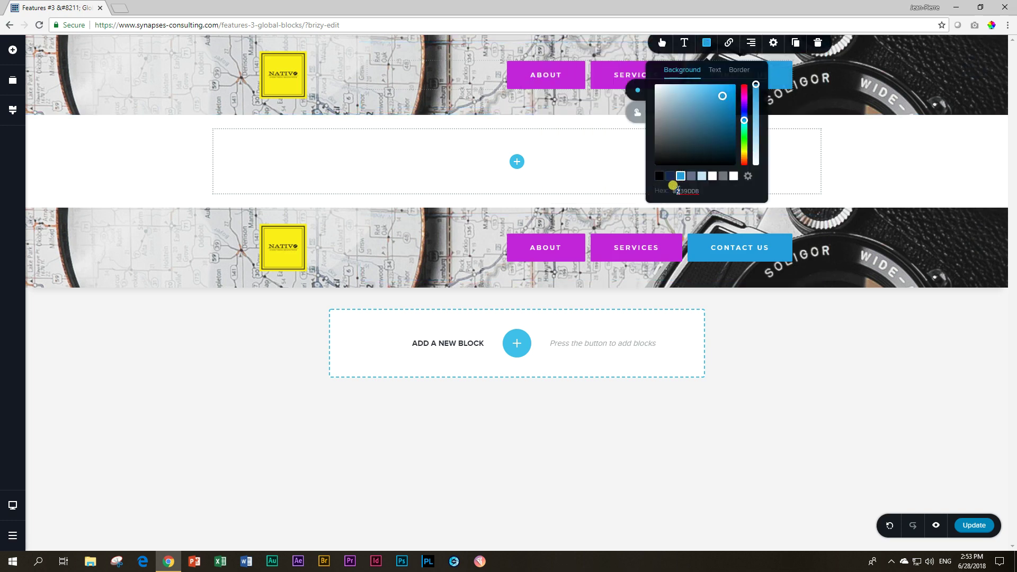
{"action": "double_click", "coordinate": [679, 189]}
{"action": "key", "text": "ctrl+v"}
{"action": "left_click", "coordinate": [767, 432]}
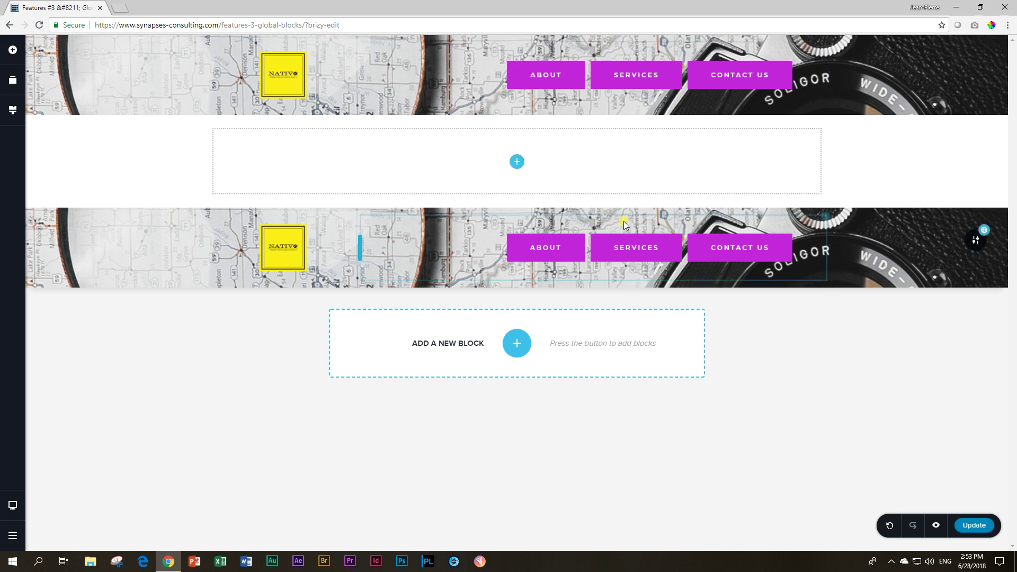
Switch off Make it Global on the lower NATIVO map header block.
{"action": "left_click", "coordinate": [243, 260]}
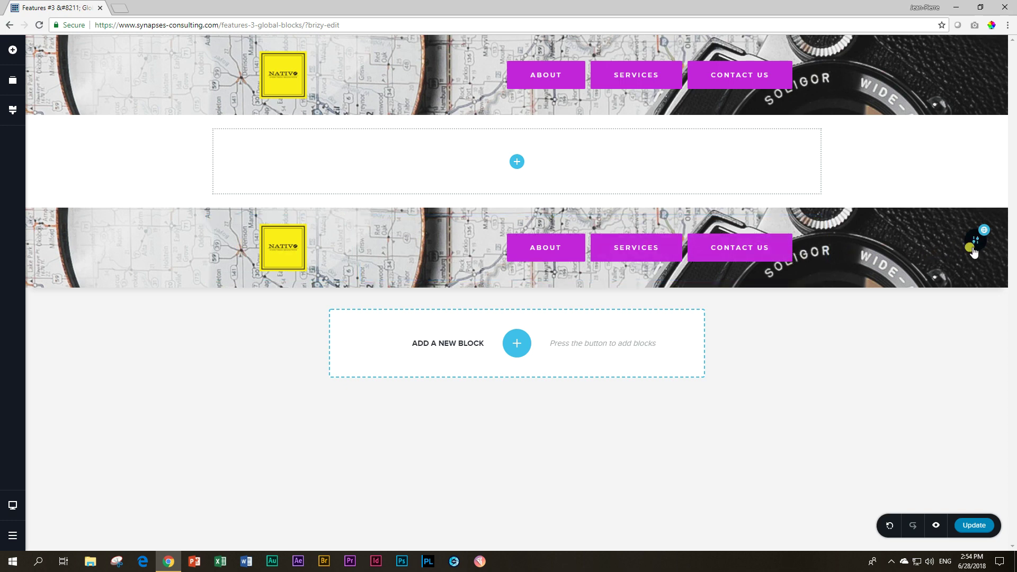
{"action": "mouse_move", "coordinate": [973, 252]}
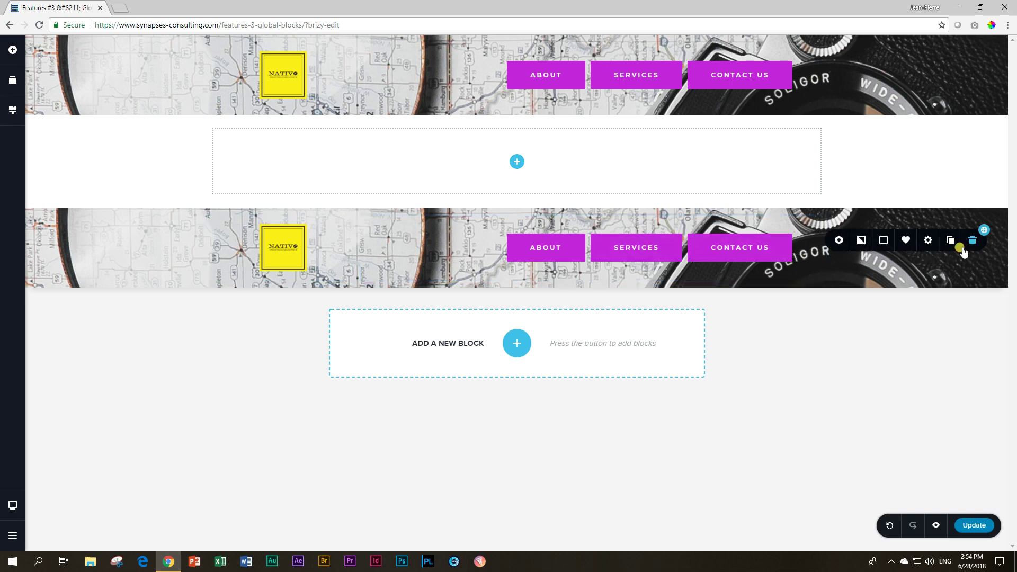
{"action": "left_click", "coordinate": [837, 245]}
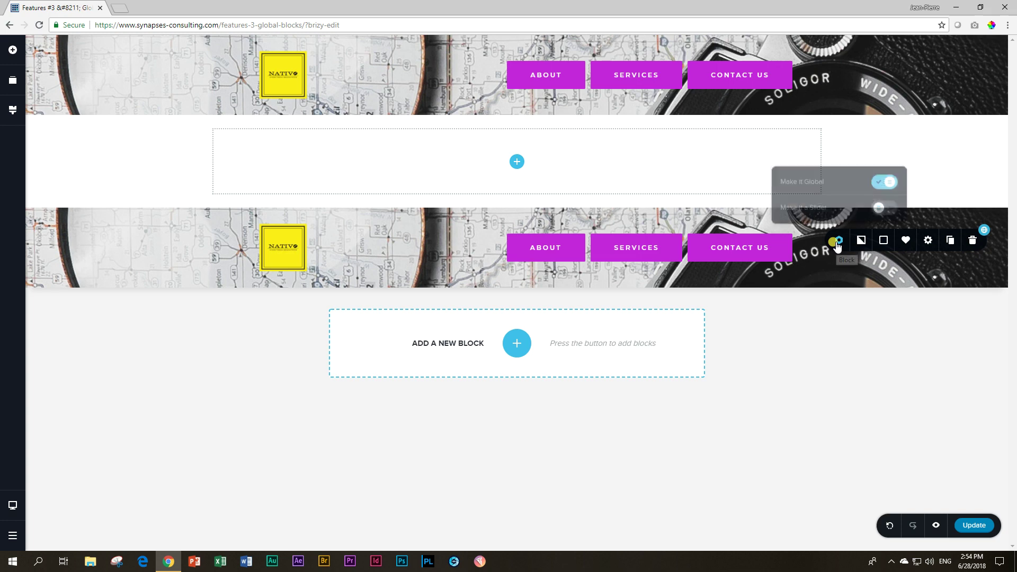
{"action": "left_click", "coordinate": [885, 181]}
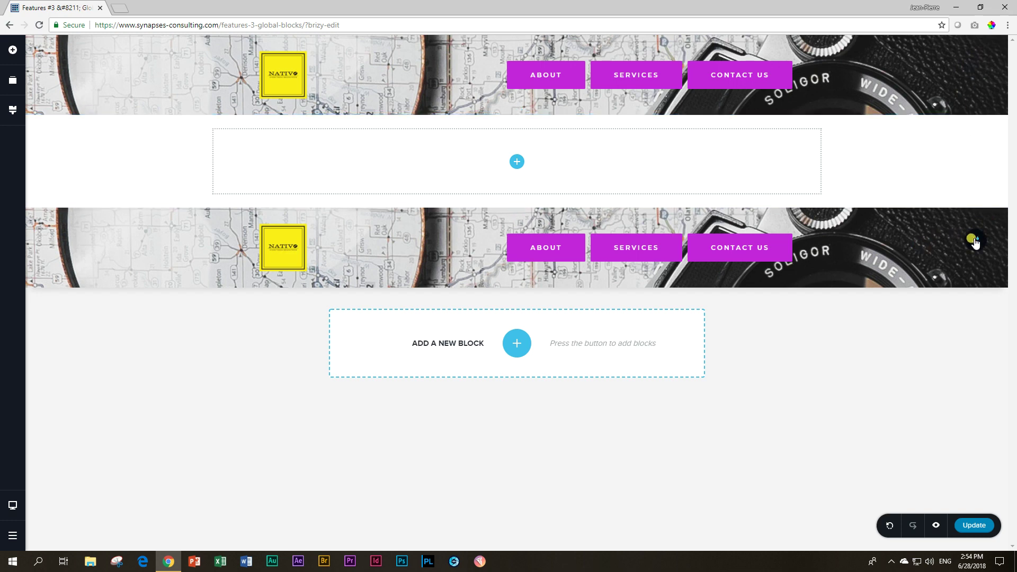
Replace the top header's map background with the hands-on-laptop photo beside an orange bag.
{"action": "mouse_move", "coordinate": [975, 67]}
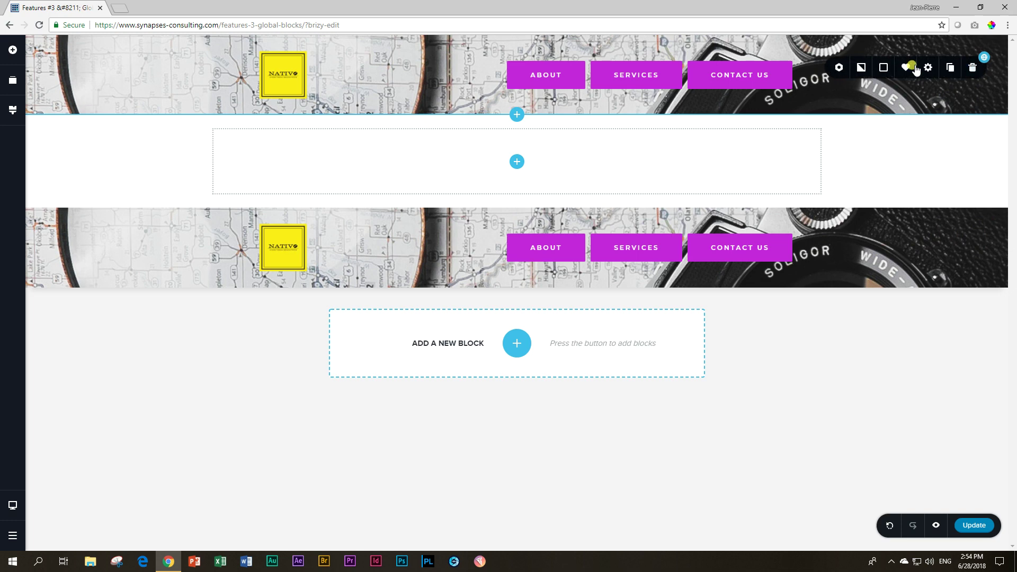
{"action": "left_click", "coordinate": [862, 69]}
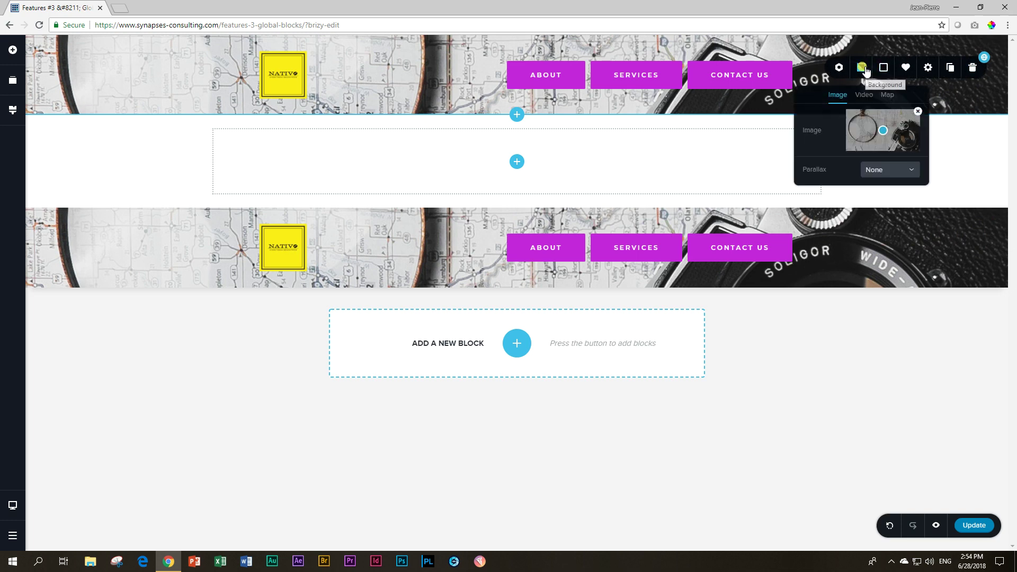
{"action": "left_click", "coordinate": [918, 112]}
{"action": "left_click", "coordinate": [884, 136]}
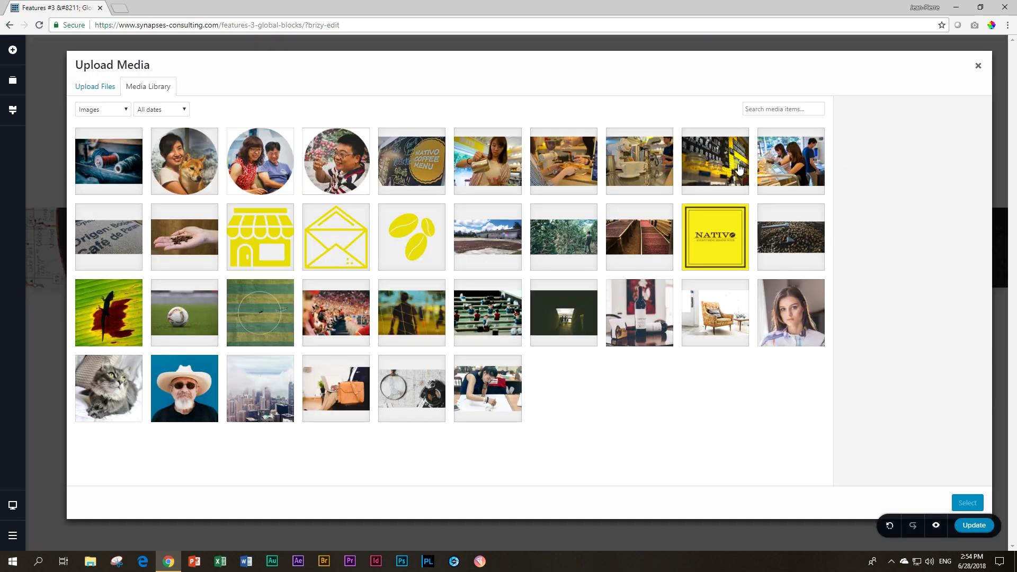
{"action": "left_click", "coordinate": [345, 400]}
{"action": "left_click", "coordinate": [967, 504]}
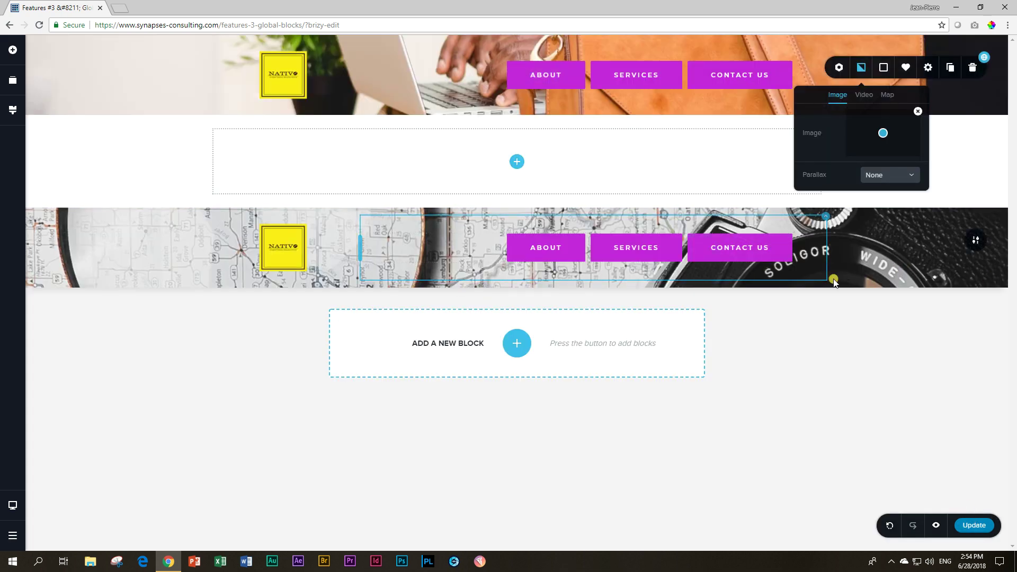
{"action": "left_click", "coordinate": [815, 383]}
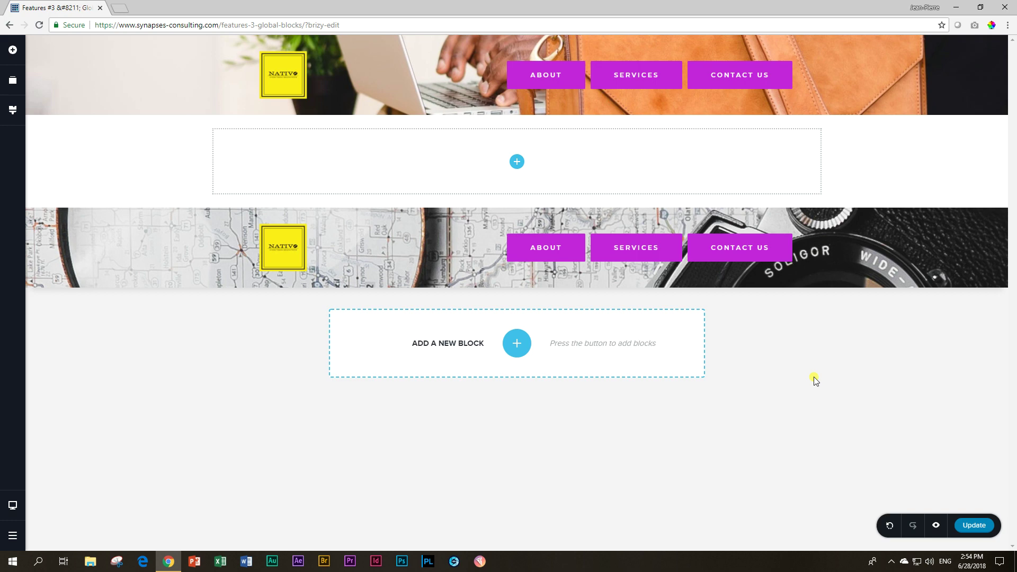
{"action": "mouse_move", "coordinate": [927, 244]}
Turn Make it Global back on for the lower map header.
{"action": "mouse_move", "coordinate": [976, 241]}
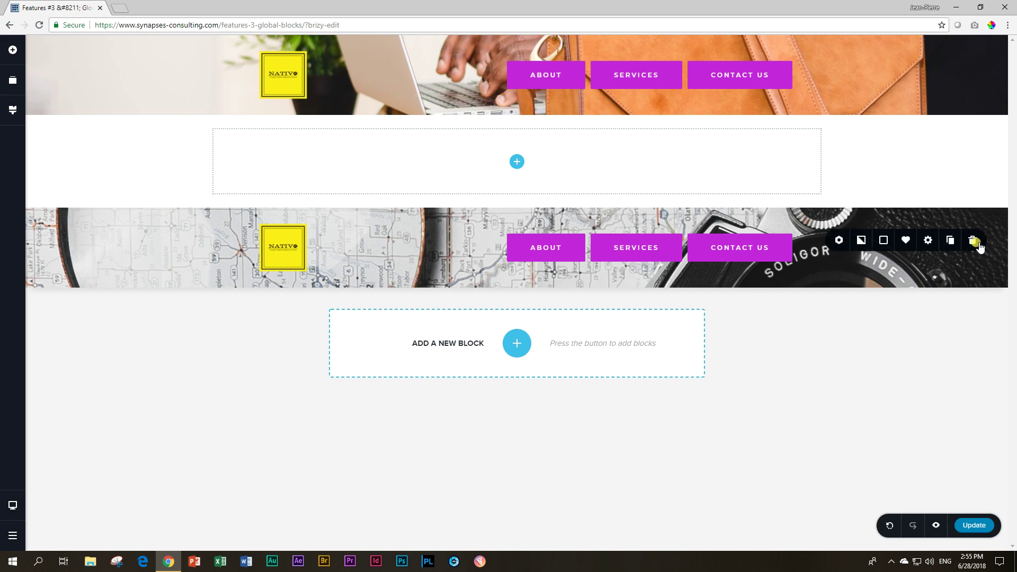
{"action": "left_click", "coordinate": [839, 240]}
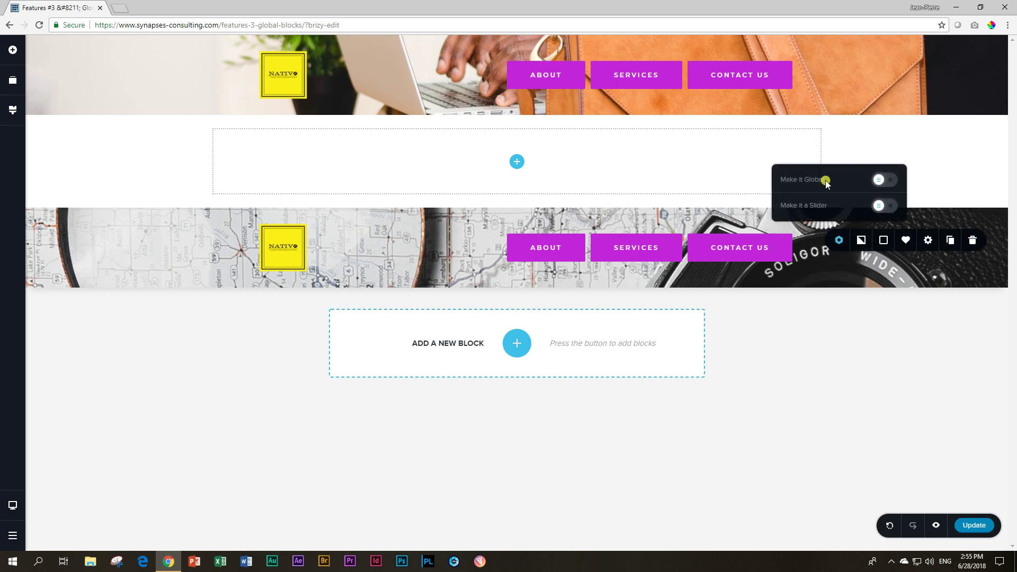
{"action": "left_click", "coordinate": [884, 180]}
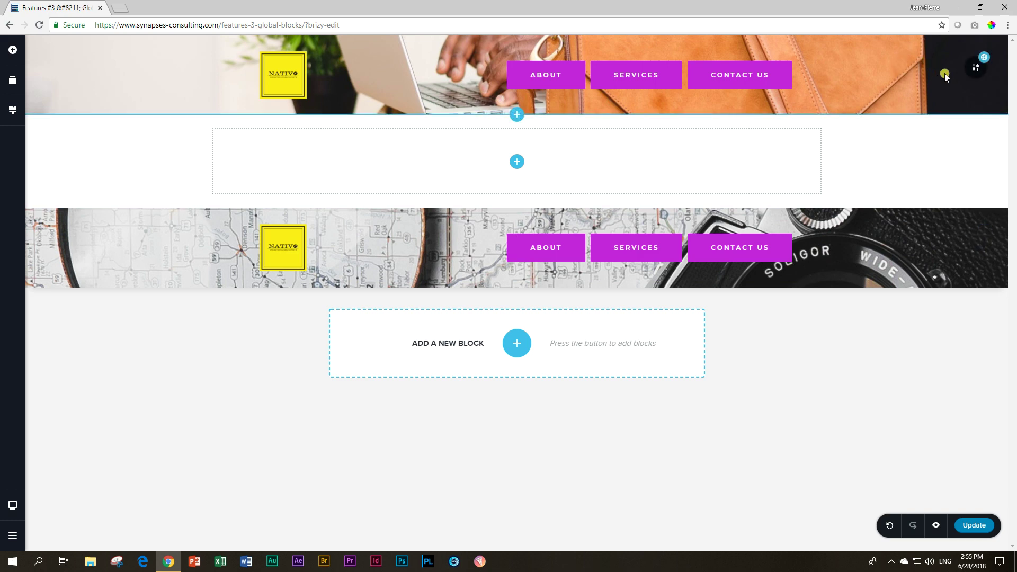
Give the top header a blue #2390D8 overlay at 54% opacity.
{"action": "left_click", "coordinate": [968, 77]}
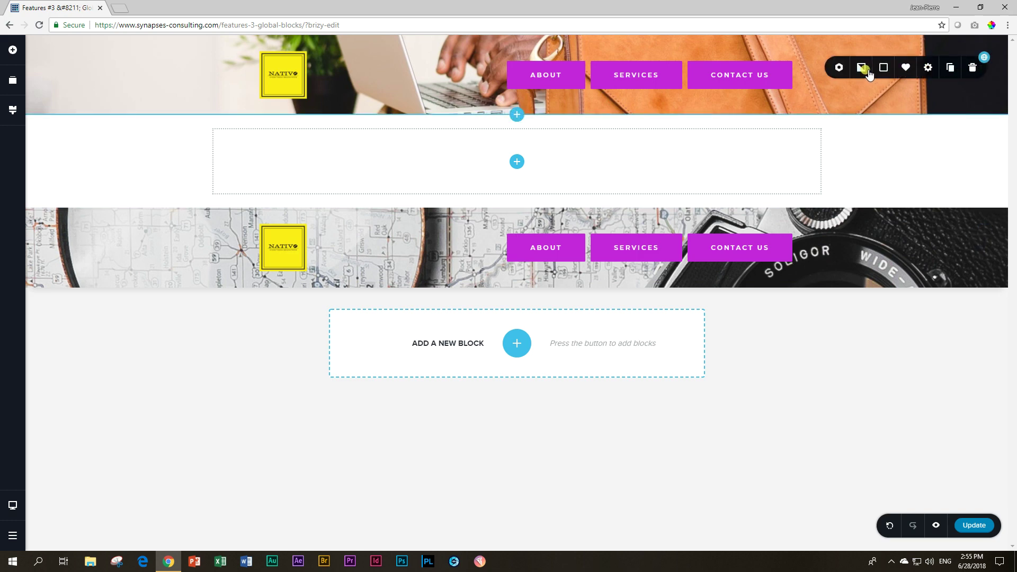
{"action": "left_click", "coordinate": [883, 72]}
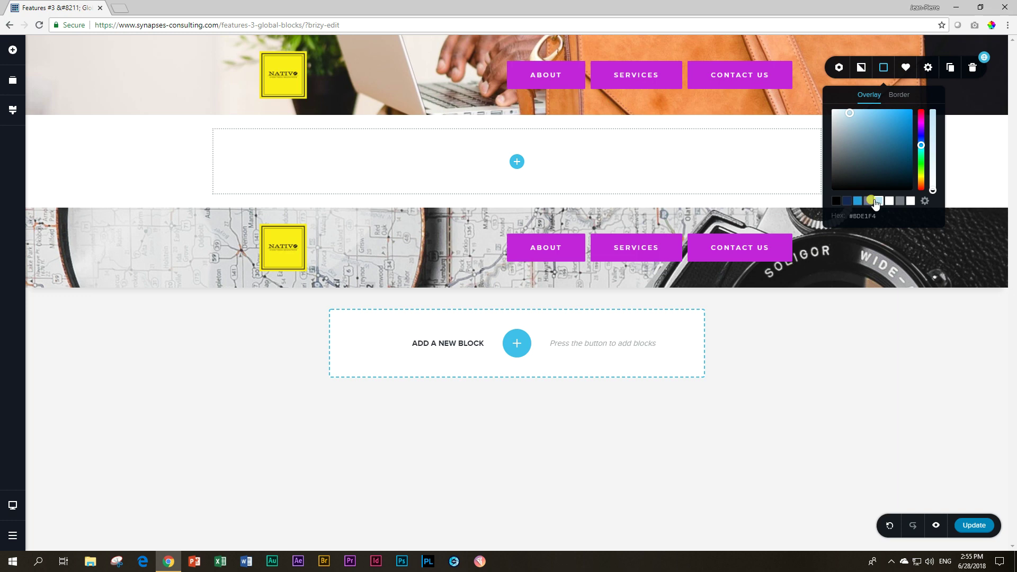
{"action": "left_click", "coordinate": [858, 201]}
{"action": "left_click_drag", "start_coordinate": [933, 113], "coordinate": [929, 147]}
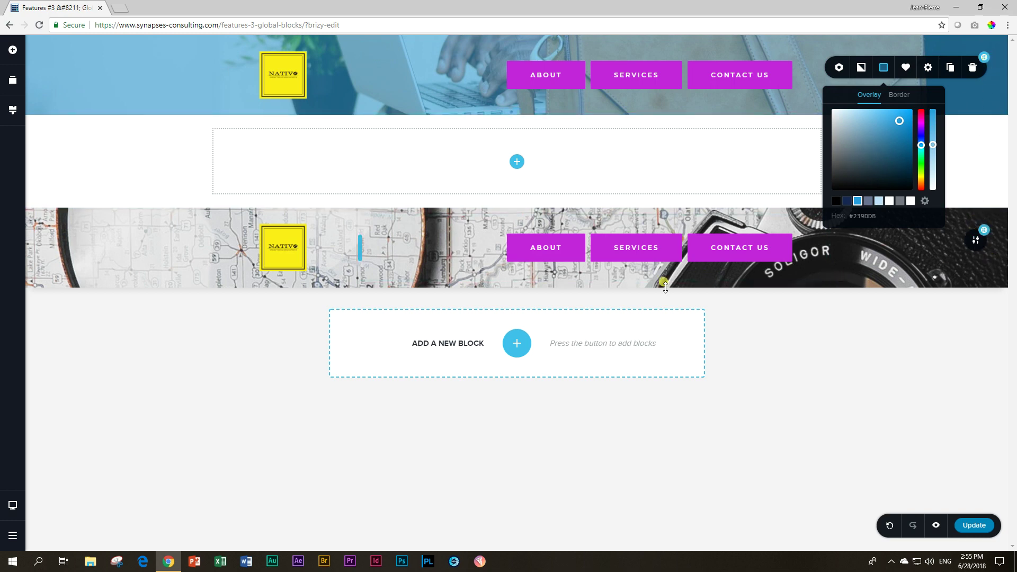
Insert the saved global Started From Scratch map header beneath the existing one.
{"action": "left_click", "coordinate": [516, 344]}
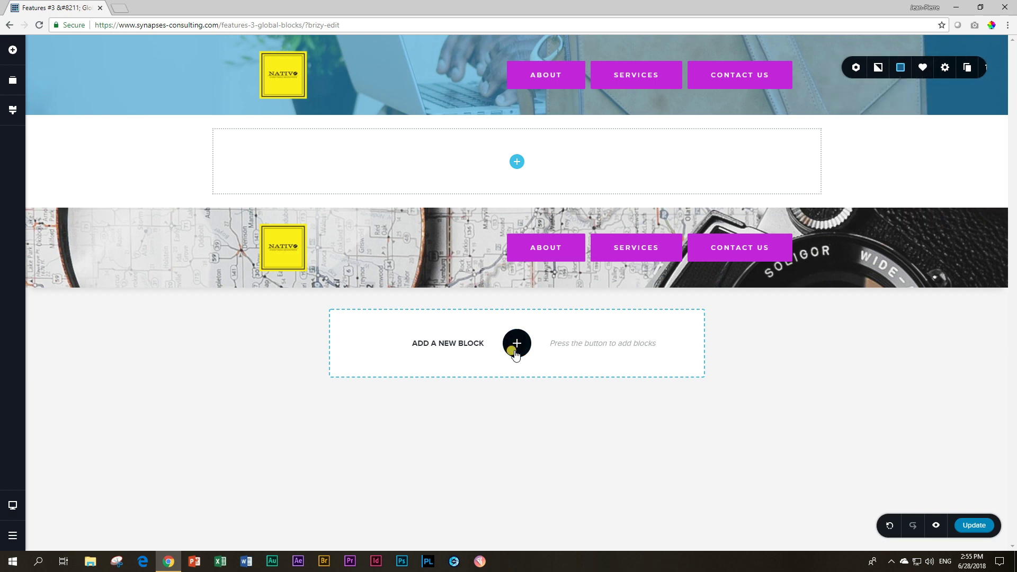
{"action": "left_click", "coordinate": [572, 128]}
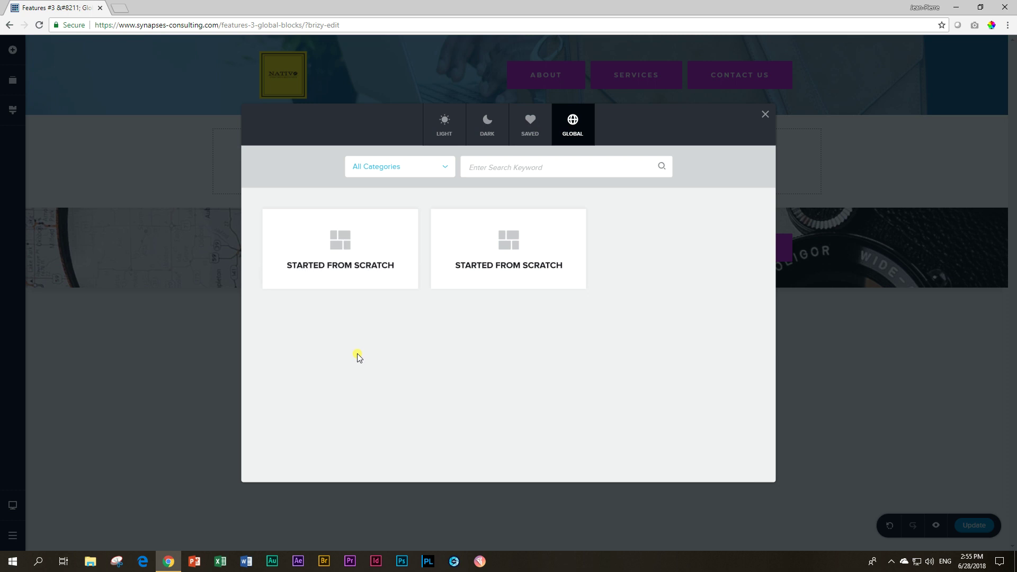
{"action": "mouse_move", "coordinate": [535, 227]}
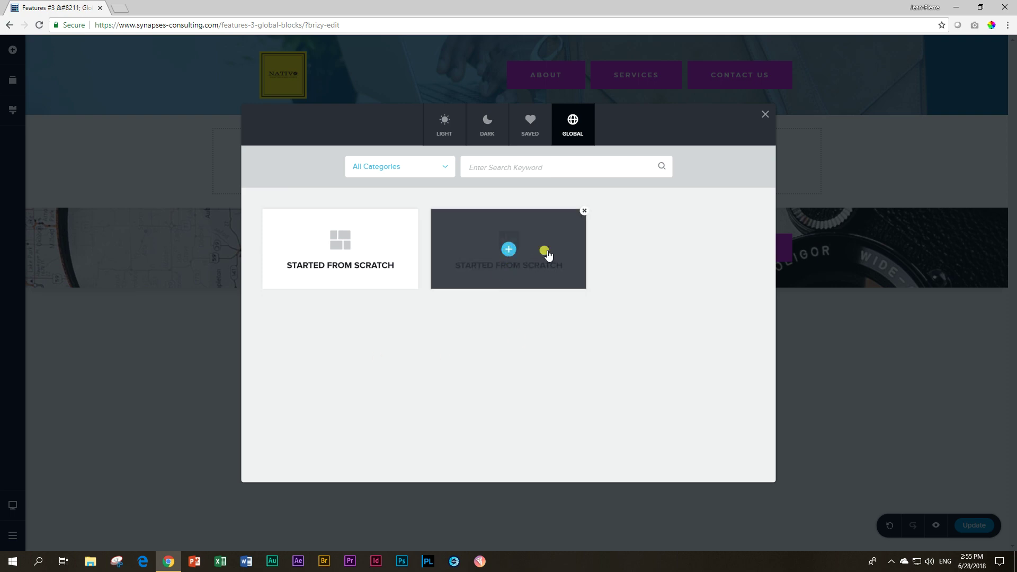
{"action": "left_click", "coordinate": [509, 251]}
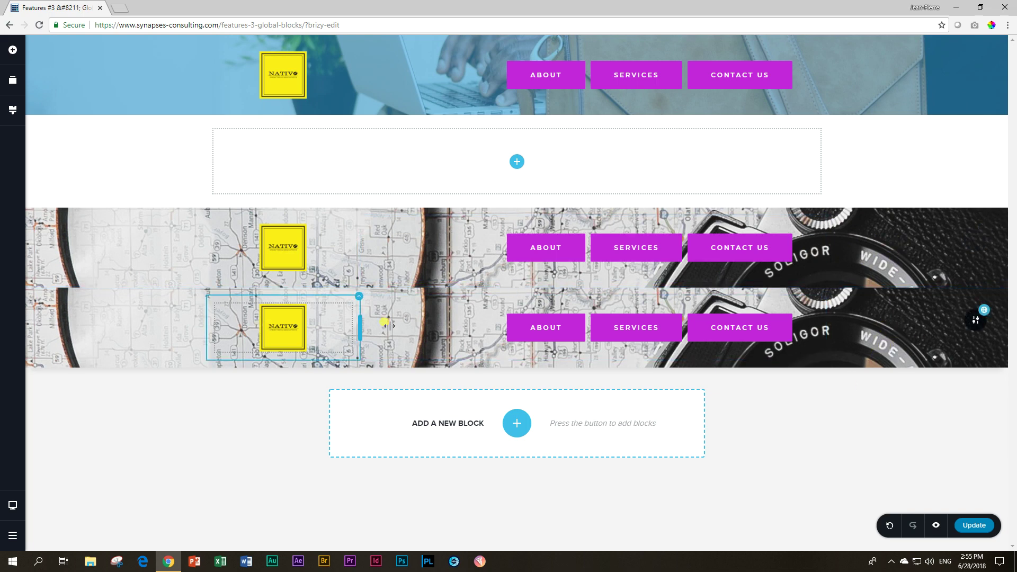
Resize the NATIVO logo in the new map header to about 155 px.
{"action": "left_click", "coordinate": [309, 347]}
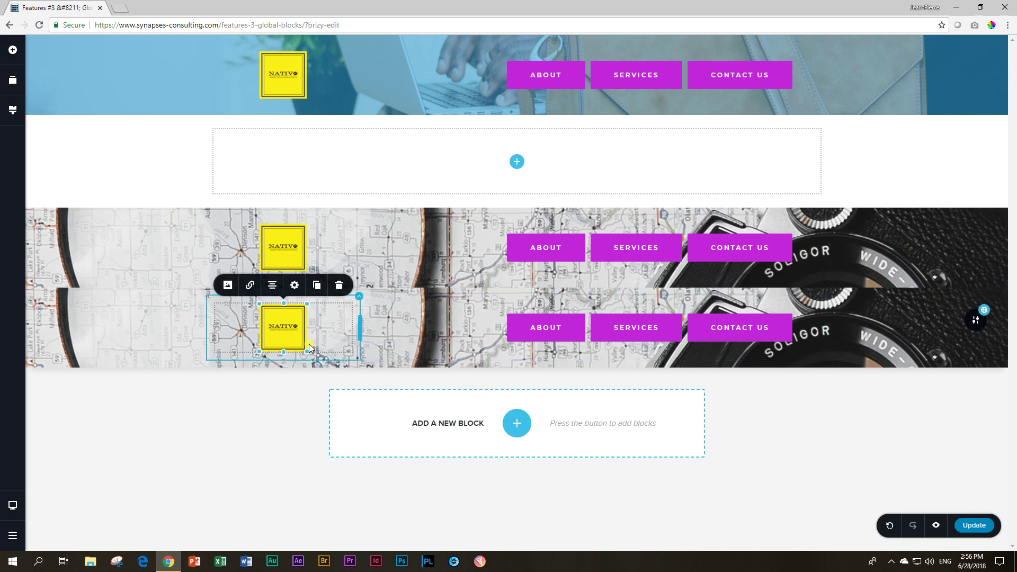
{"action": "left_click_drag", "start_coordinate": [309, 347], "coordinate": [346, 390]}
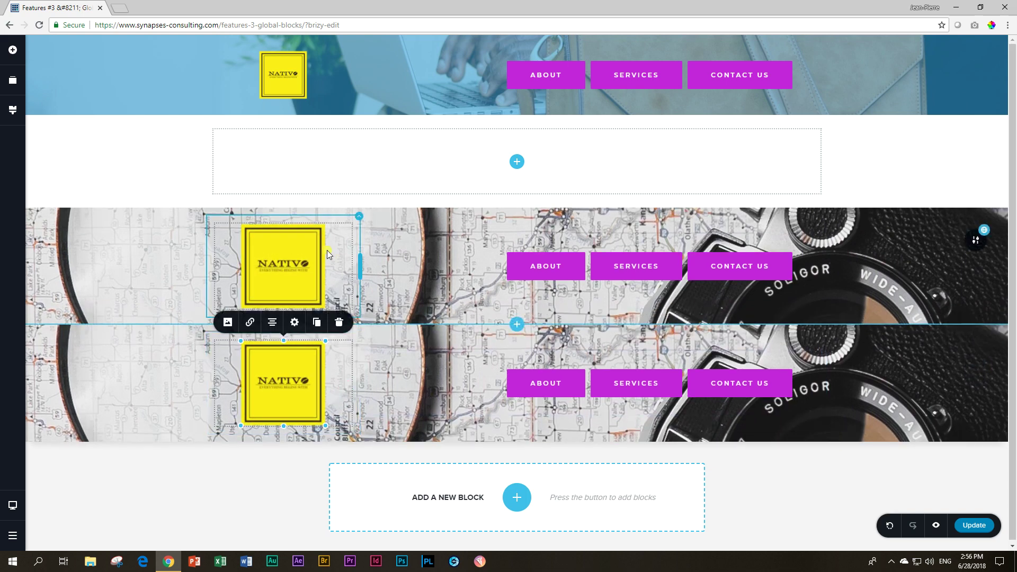
{"action": "left_click", "coordinate": [202, 516]}
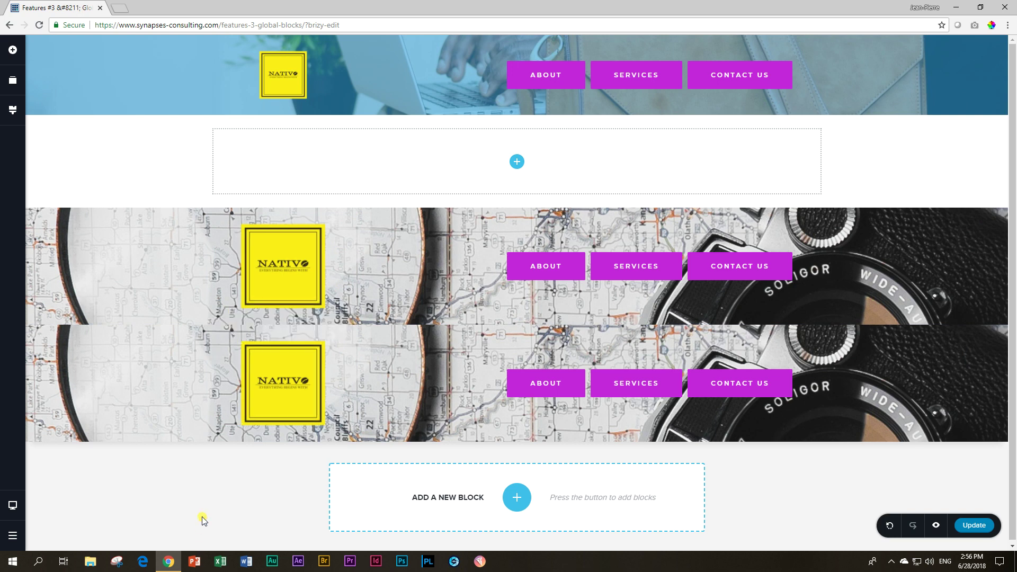